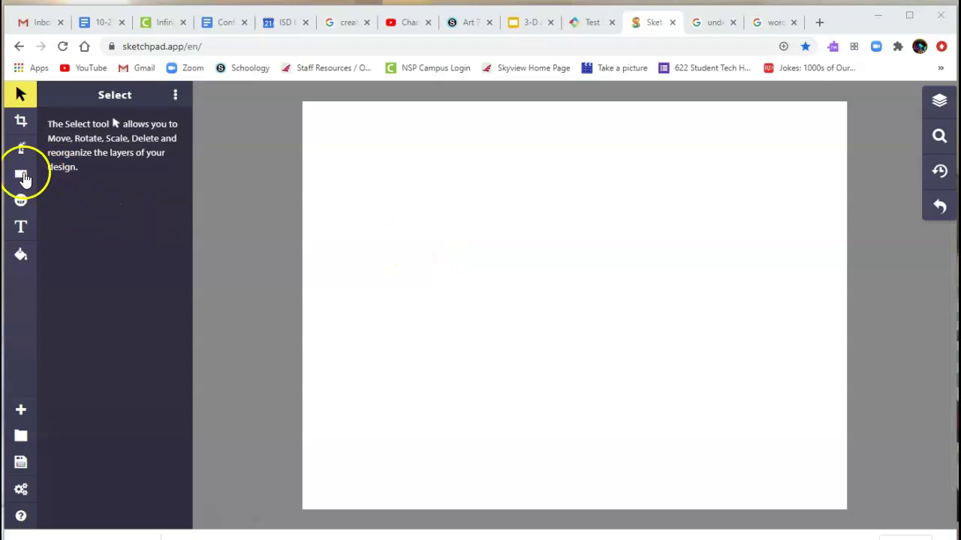
Give the Rectangle tool a light-blue linear gradient fill and a 4px black outline.
{"action": "left_click", "coordinate": [21, 175]}
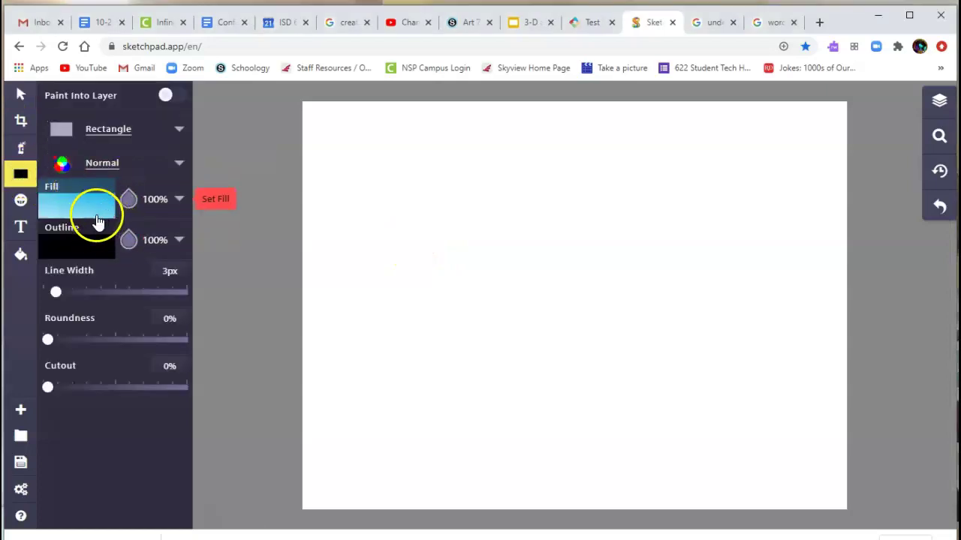
{"action": "left_click", "coordinate": [82, 206]}
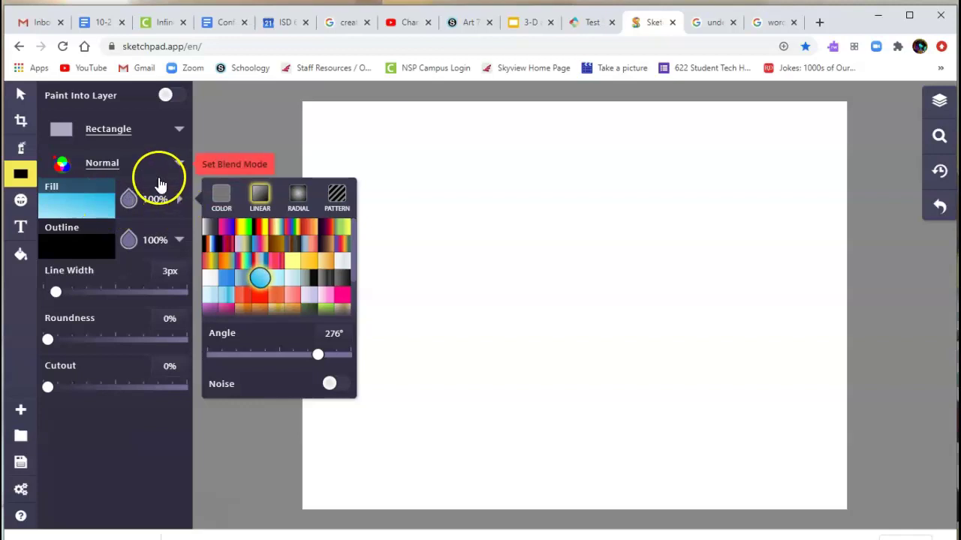
{"action": "left_click", "coordinate": [221, 205]}
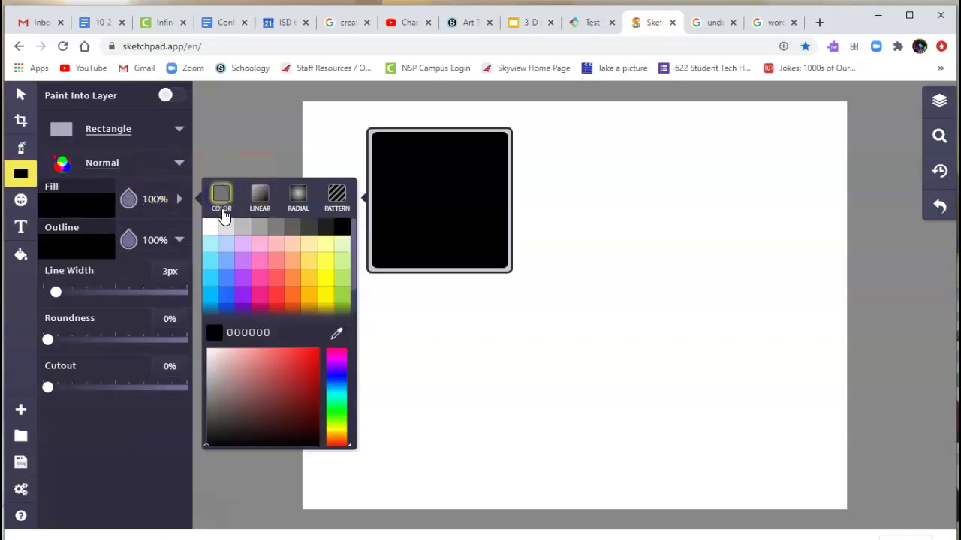
{"action": "left_click", "coordinate": [212, 261]}
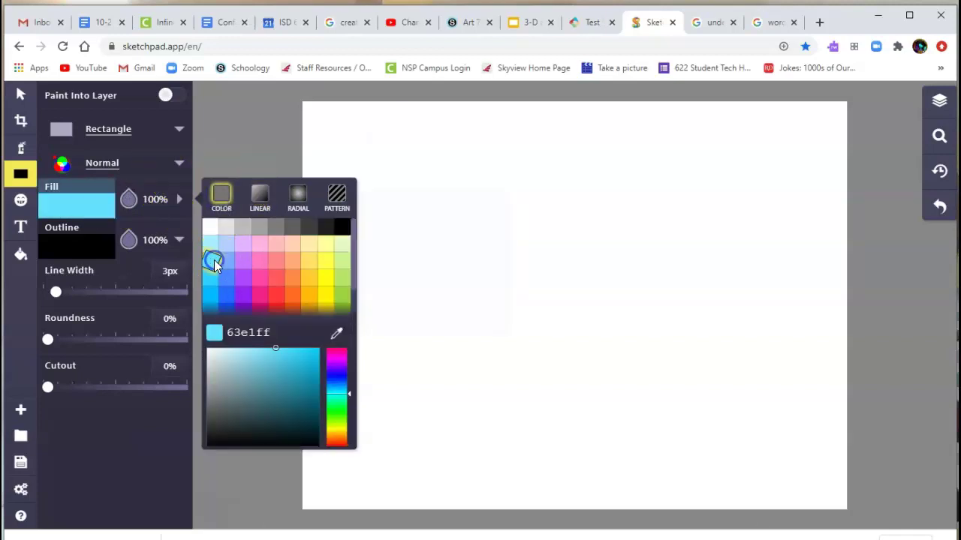
{"action": "left_click", "coordinate": [259, 198]}
{"action": "left_click", "coordinate": [259, 199]}
{"action": "left_click", "coordinate": [260, 278]}
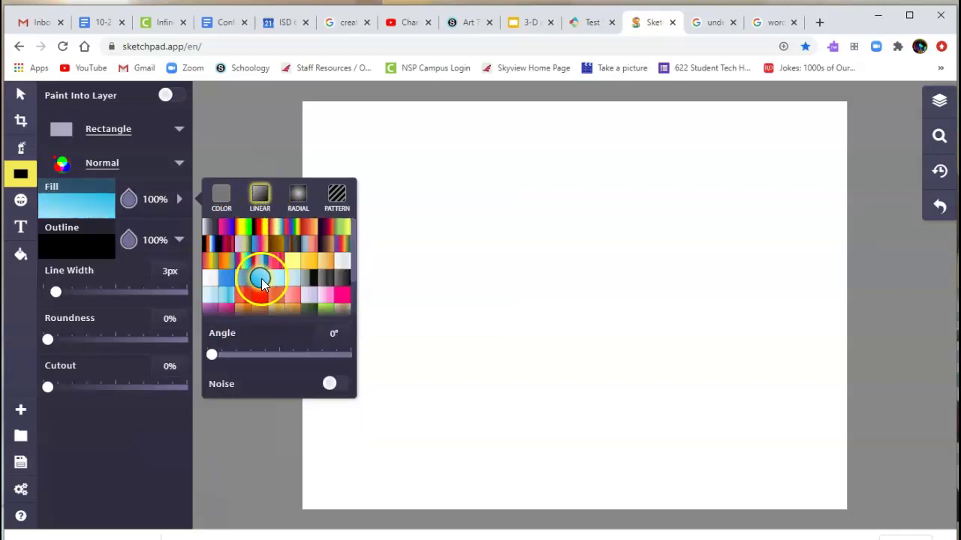
{"action": "left_click", "coordinate": [82, 251]}
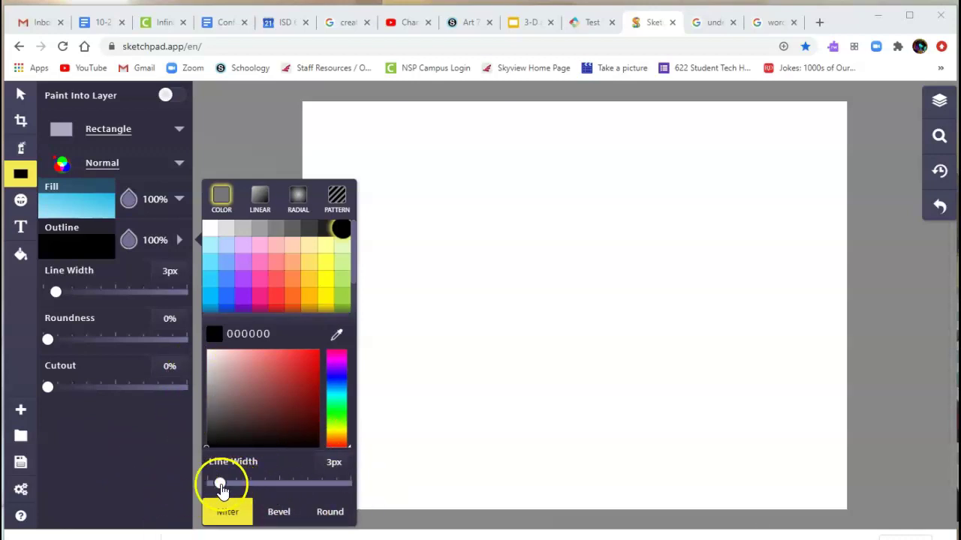
{"action": "left_click_drag", "start_coordinate": [219, 483], "coordinate": [220, 488]}
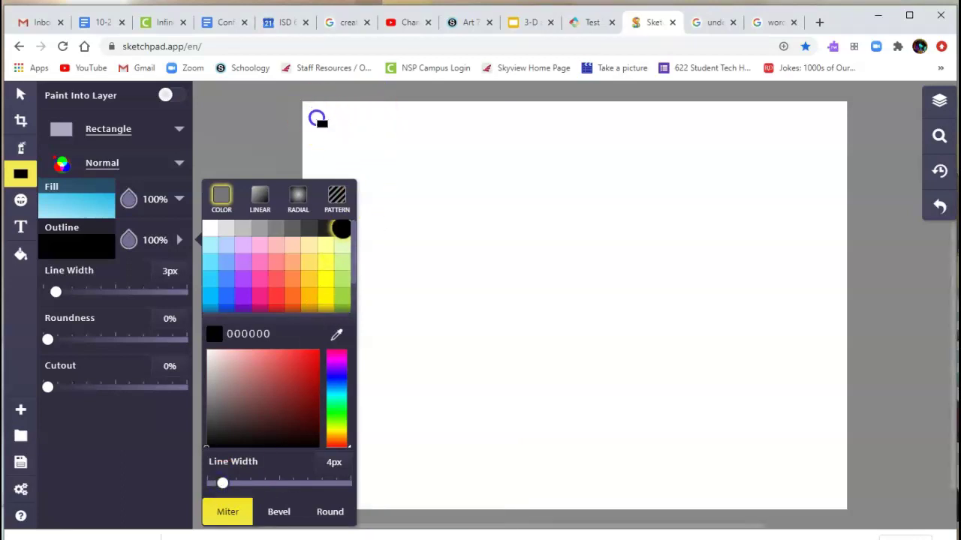
Draw a wide top panel and a lower panel beneath it, adjusting the lower panel's top and left edges to match.
{"action": "mouse_move", "coordinate": [317, 118]}
{"action": "left_mouse_down"}
{"action": "mouse_move", "coordinate": [628, 217]}
{"action": "mouse_move", "coordinate": [813, 255]}
{"action": "mouse_move", "coordinate": [834, 270]}
{"action": "mouse_move", "coordinate": [833, 303]}
{"action": "left_mouse_up"}
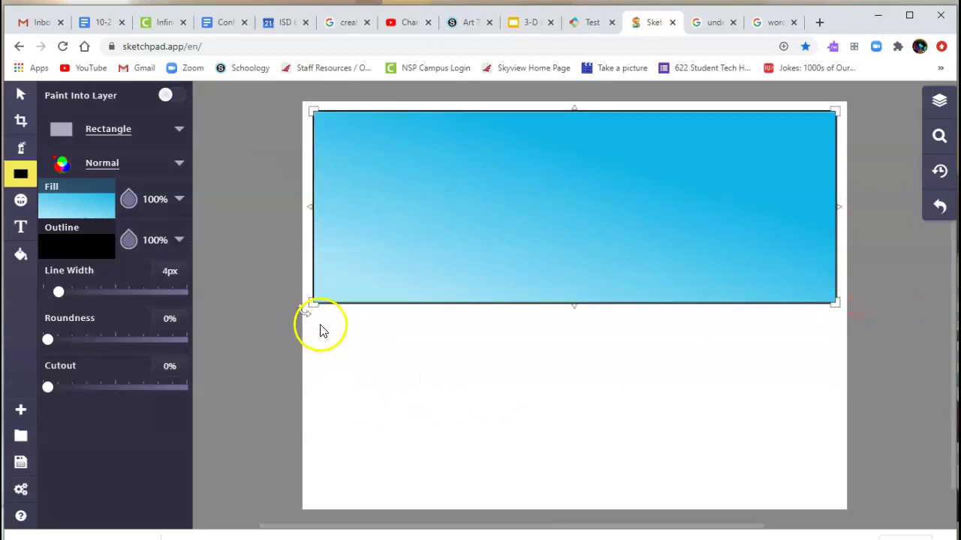
{"action": "mouse_move", "coordinate": [316, 330]}
{"action": "left_mouse_down"}
{"action": "mouse_move", "coordinate": [613, 439]}
{"action": "mouse_move", "coordinate": [835, 499]}
{"action": "left_mouse_up"}
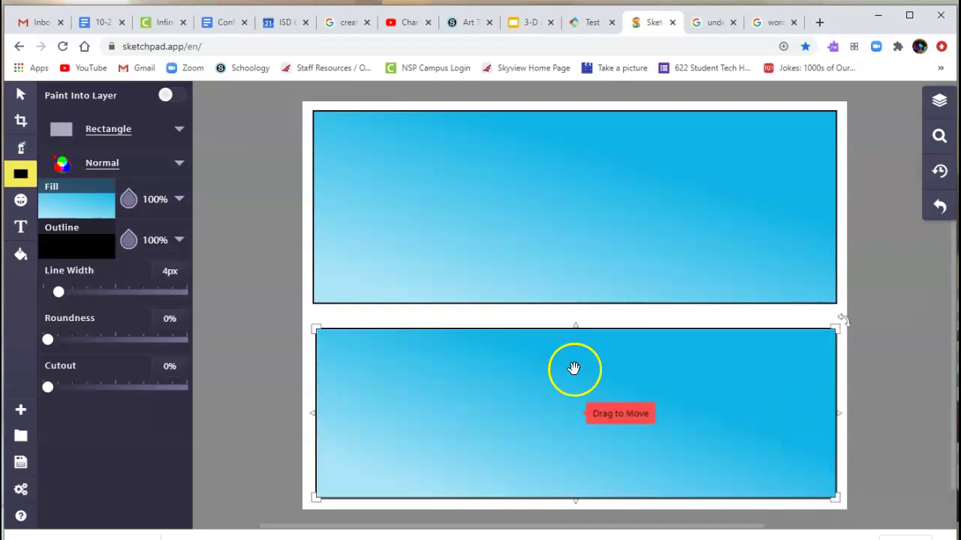
{"action": "left_click_drag", "start_coordinate": [573, 326], "coordinate": [574, 319]}
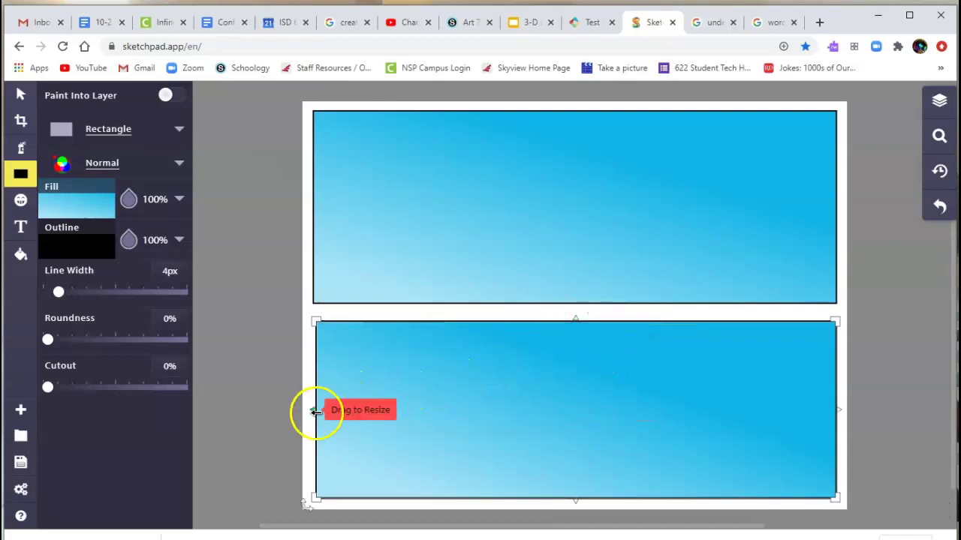
{"action": "left_click_drag", "start_coordinate": [314, 414], "coordinate": [316, 409]}
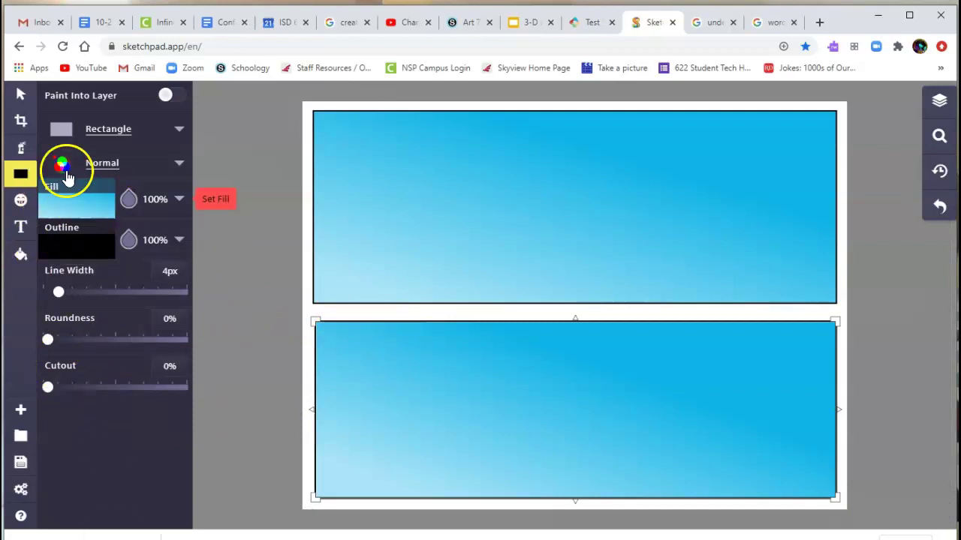
{"action": "left_click", "coordinate": [73, 207]}
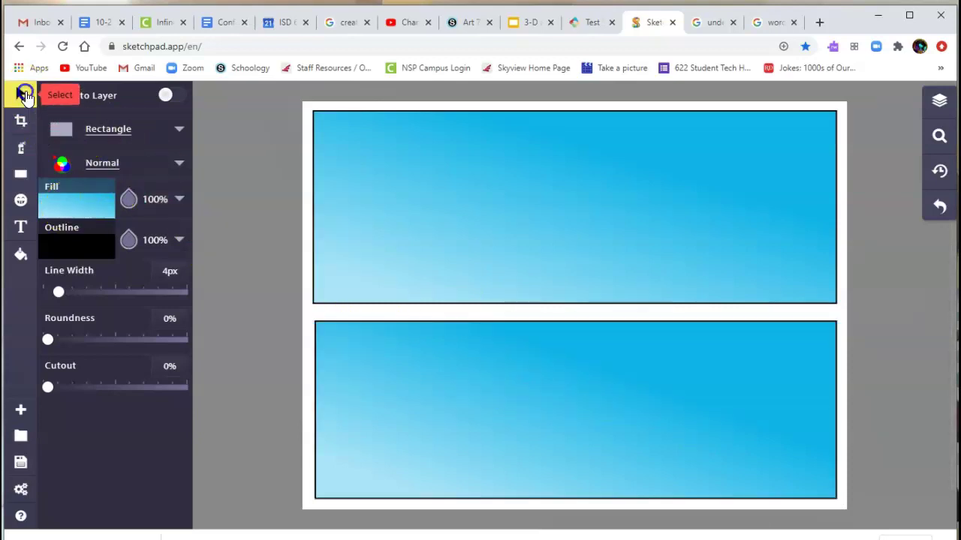
Deselect the panels and switch the rectangle fill to solid pale yellow (ffeeaa).
{"action": "left_click", "coordinate": [23, 96]}
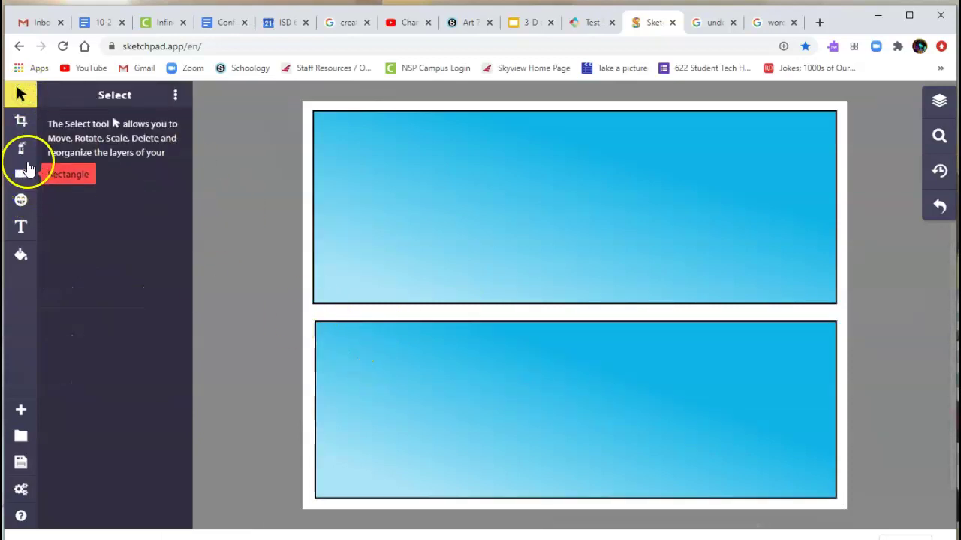
{"action": "left_click", "coordinate": [21, 176]}
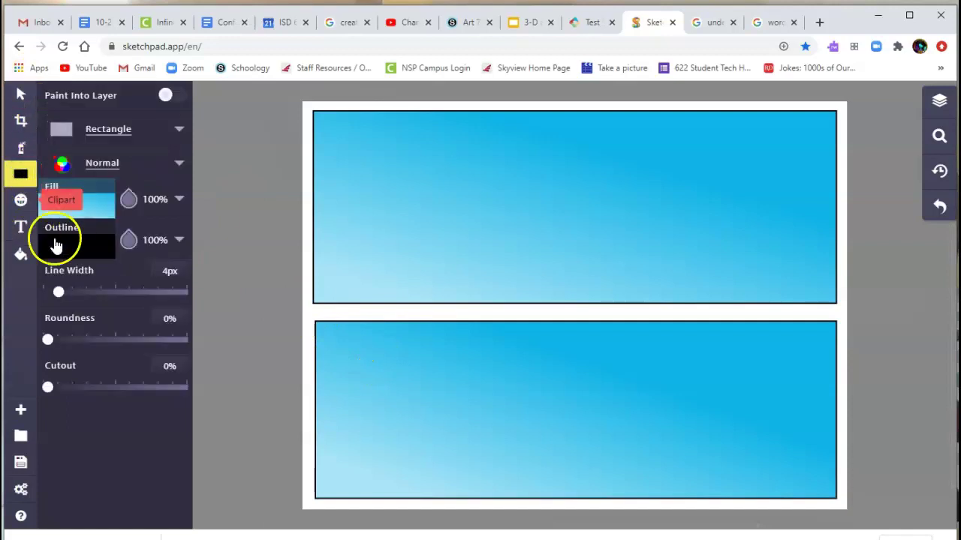
{"action": "left_click", "coordinate": [75, 203]}
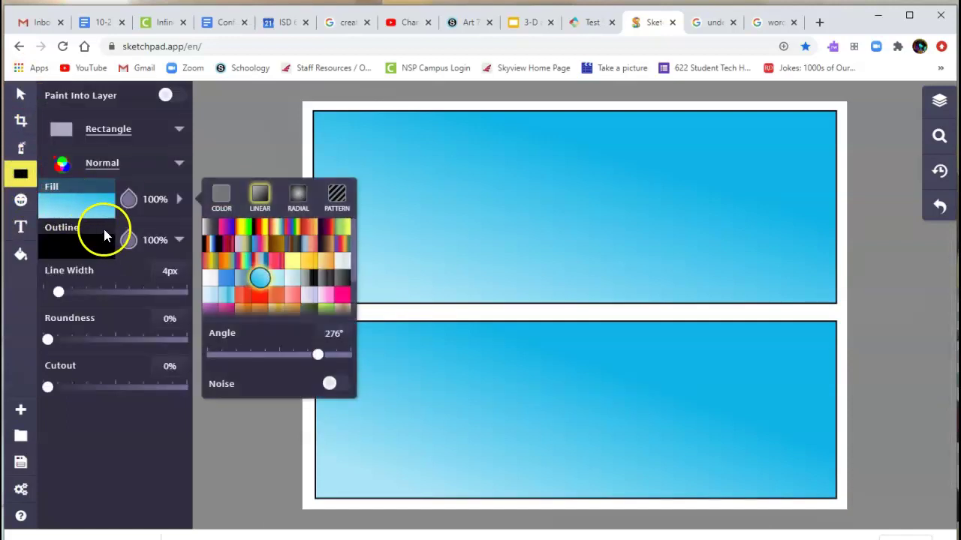
{"action": "scroll", "coordinate": [294, 275], "scroll_direction": "down", "scroll_amount": 2}
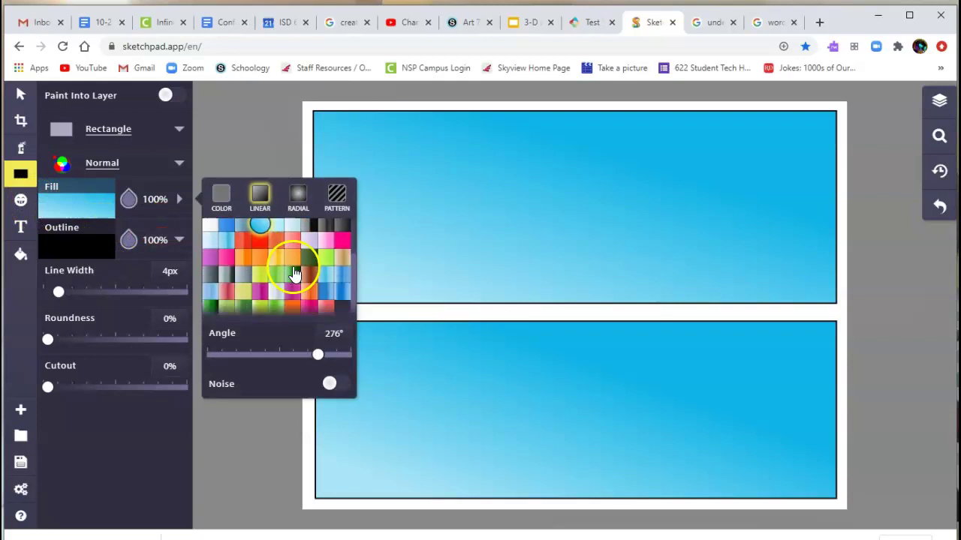
{"action": "scroll", "coordinate": [277, 270], "scroll_direction": "up", "scroll_amount": 2}
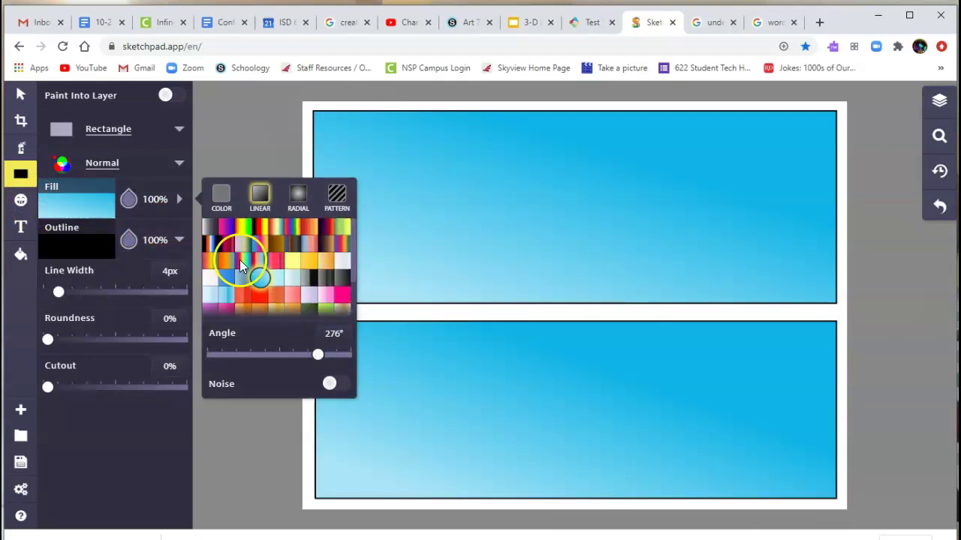
{"action": "left_click", "coordinate": [220, 204]}
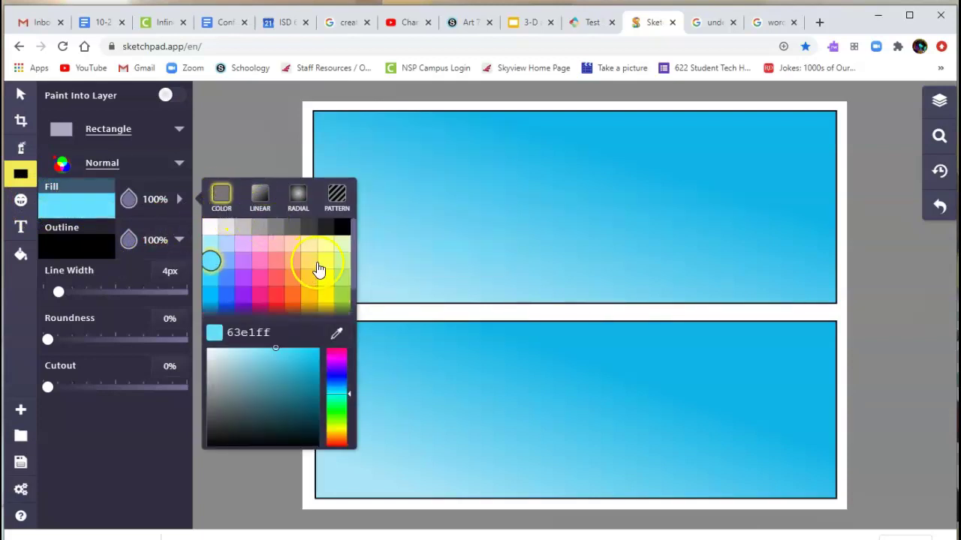
{"action": "left_click", "coordinate": [309, 245]}
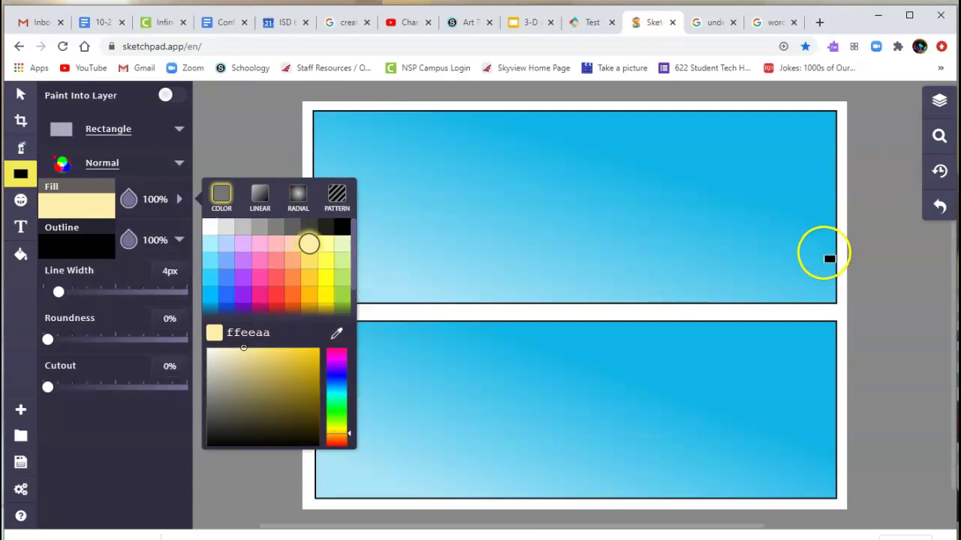
Draw a sand strip under the top panel, duplicate it with Ctrl+D, and line up both strips.
{"action": "left_click_drag", "start_coordinate": [826, 253], "coordinate": [316, 301]}
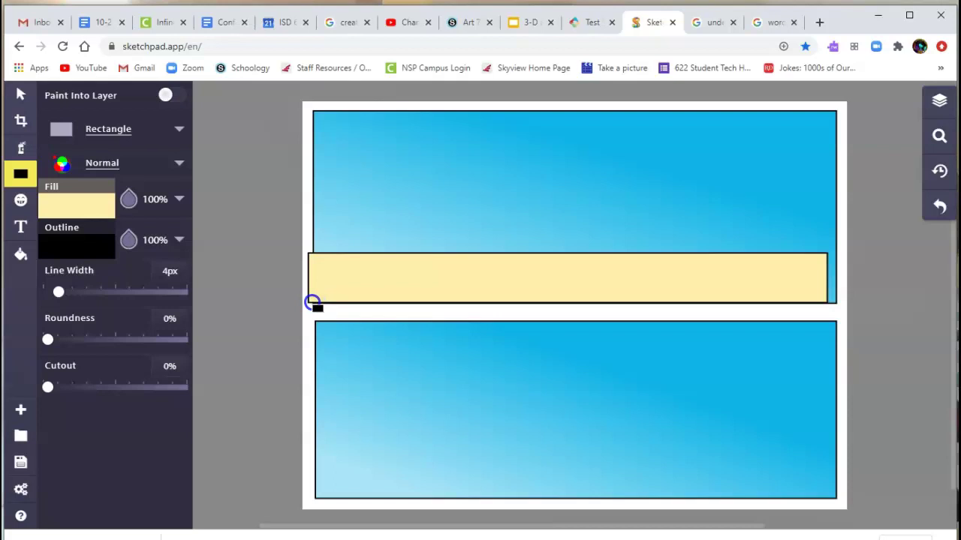
{"action": "left_click_drag", "start_coordinate": [312, 301], "coordinate": [313, 302]}
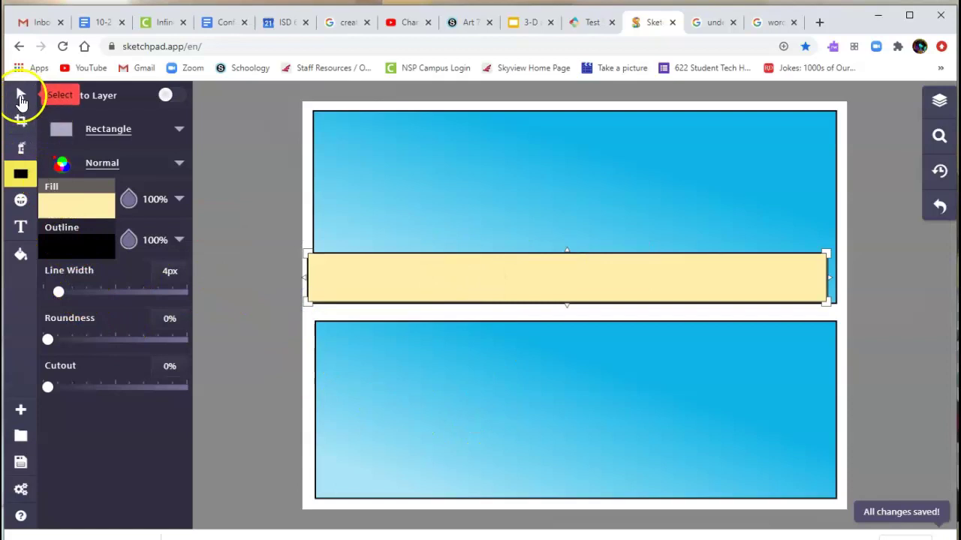
{"action": "left_click", "coordinate": [20, 96]}
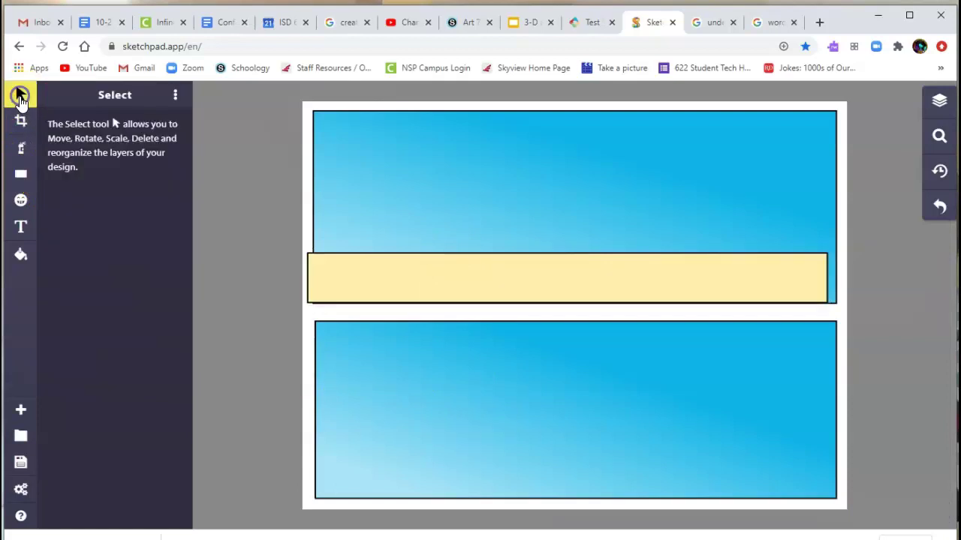
{"action": "left_click", "coordinate": [396, 272]}
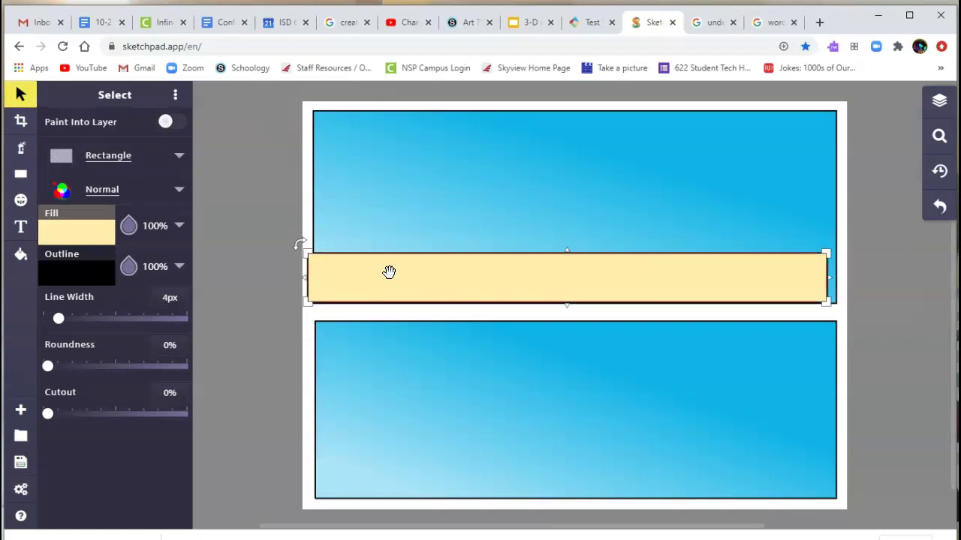
{"action": "left_click", "coordinate": [489, 283]}
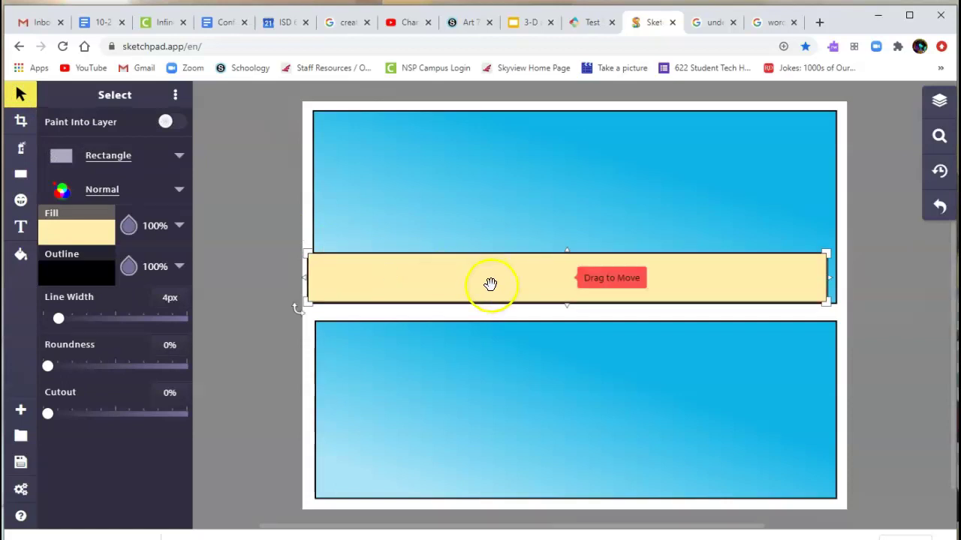
{"action": "left_click", "coordinate": [476, 258]}
{"action": "key", "text": "ctrl+d"}
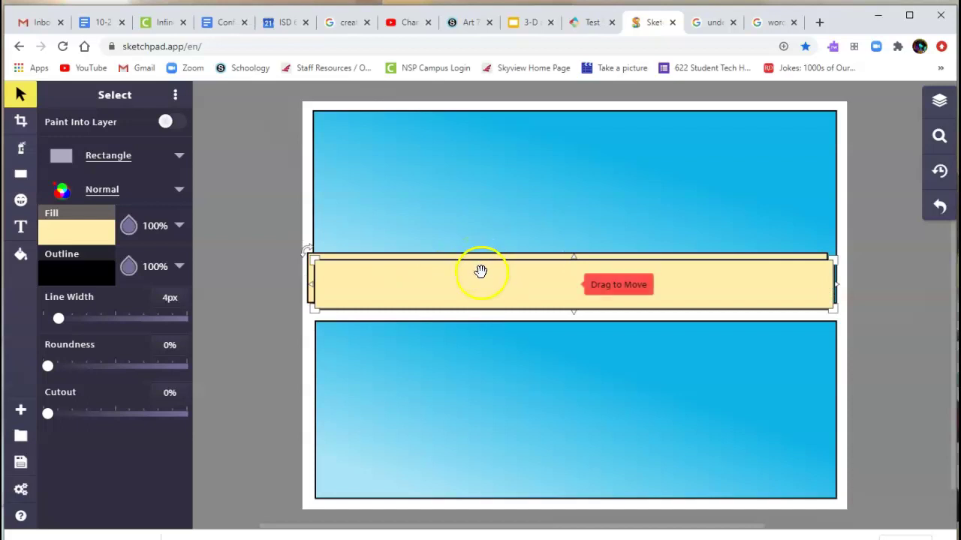
{"action": "left_click_drag", "start_coordinate": [481, 272], "coordinate": [502, 275]}
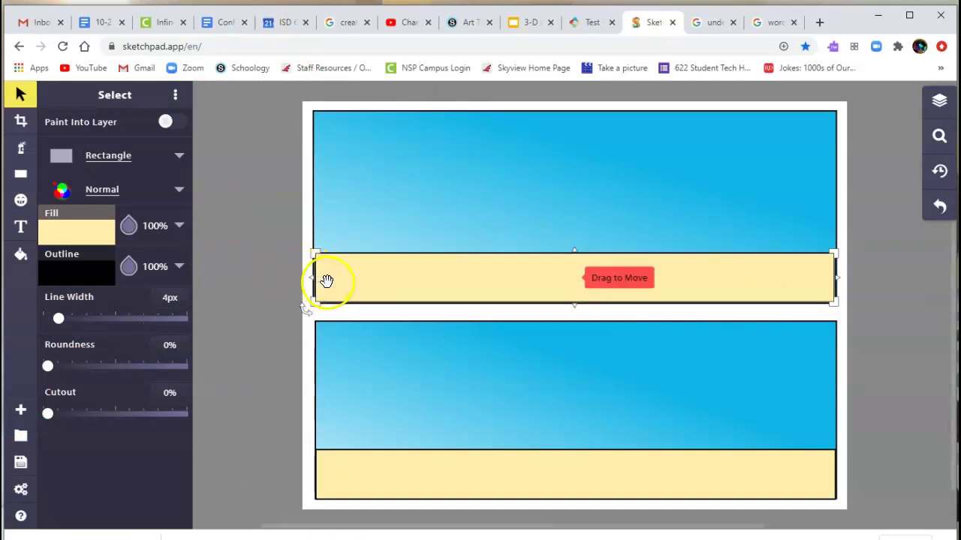
{"action": "left_click_drag", "start_coordinate": [326, 281], "coordinate": [325, 279]}
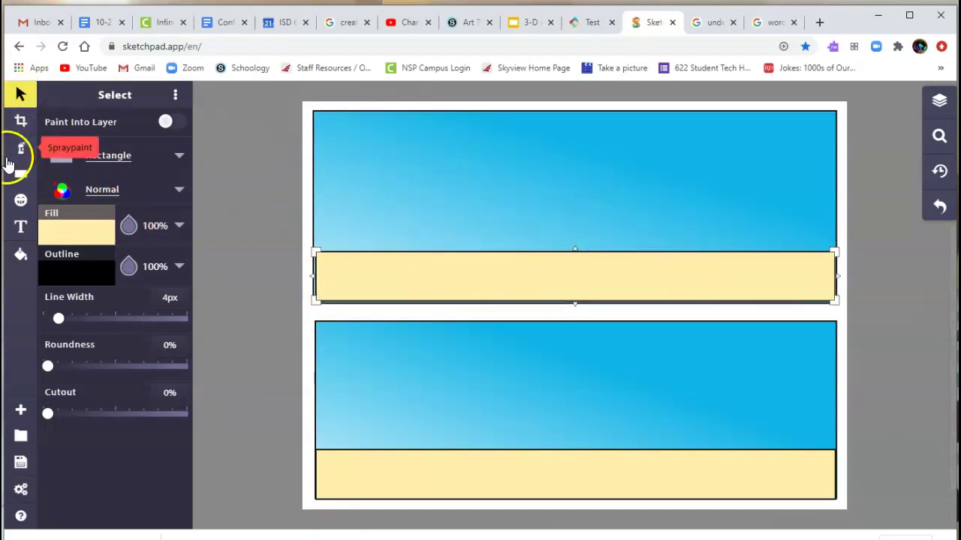
Search the clipart for 'fish' and place the rainbow Happy fish on the canvas.
{"action": "left_click", "coordinate": [22, 201]}
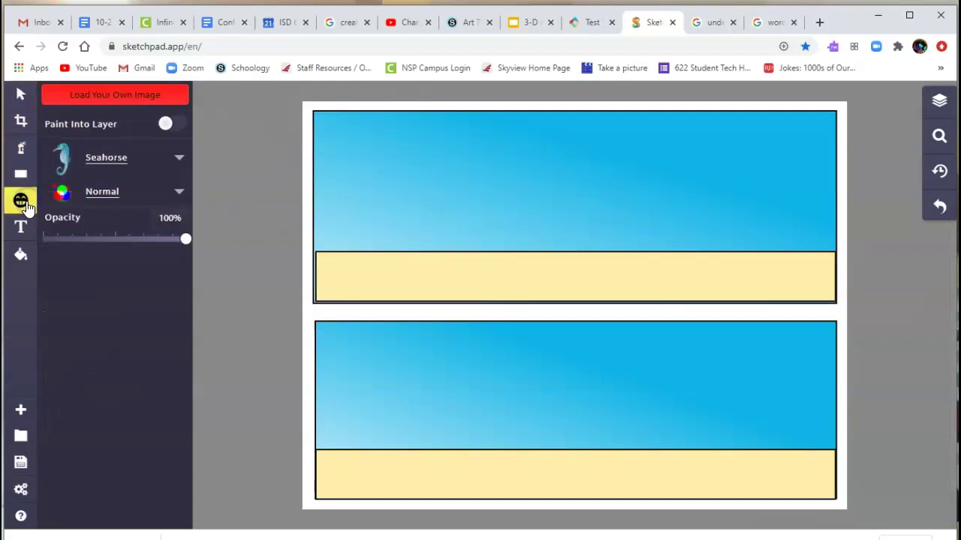
{"action": "left_click", "coordinate": [177, 162]}
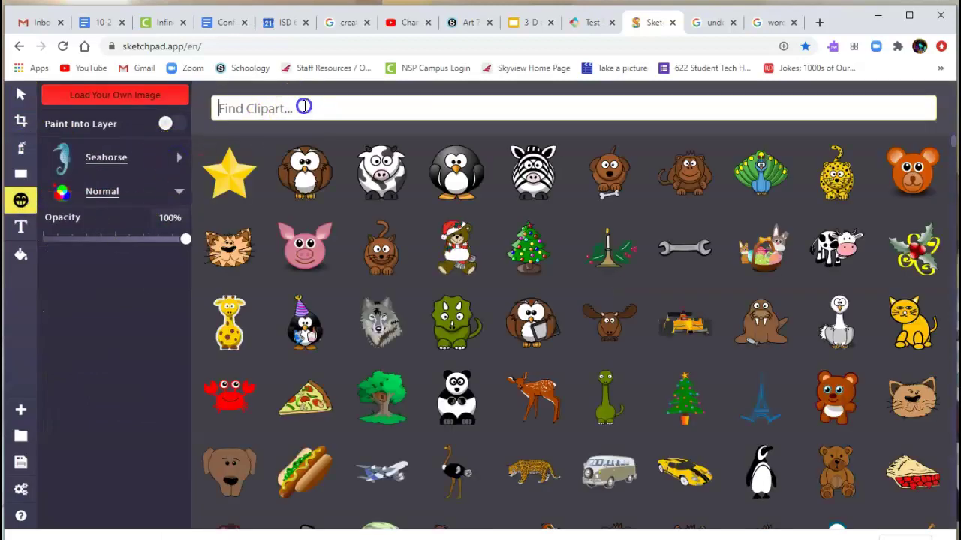
{"action": "mouse_move", "coordinate": [313, 150]}
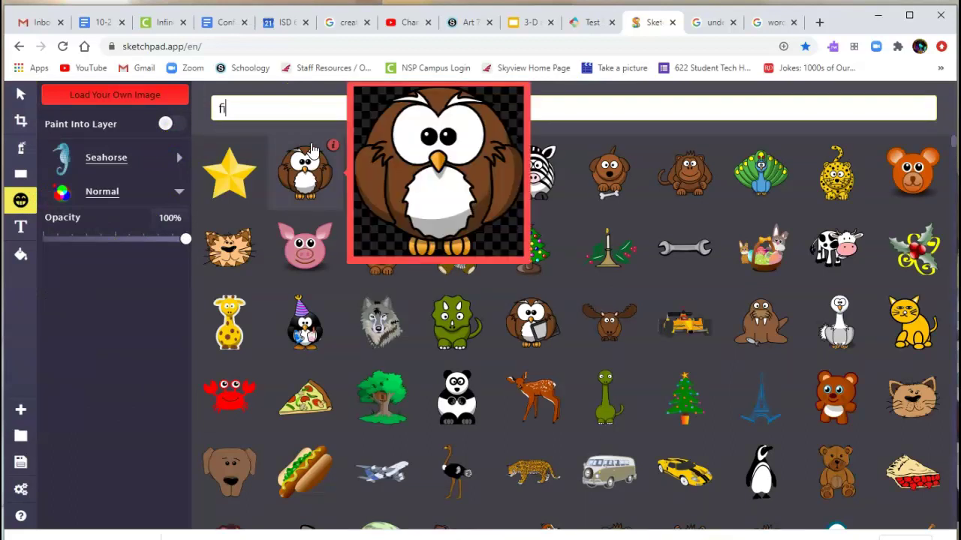
{"action": "type", "text": "fish"}
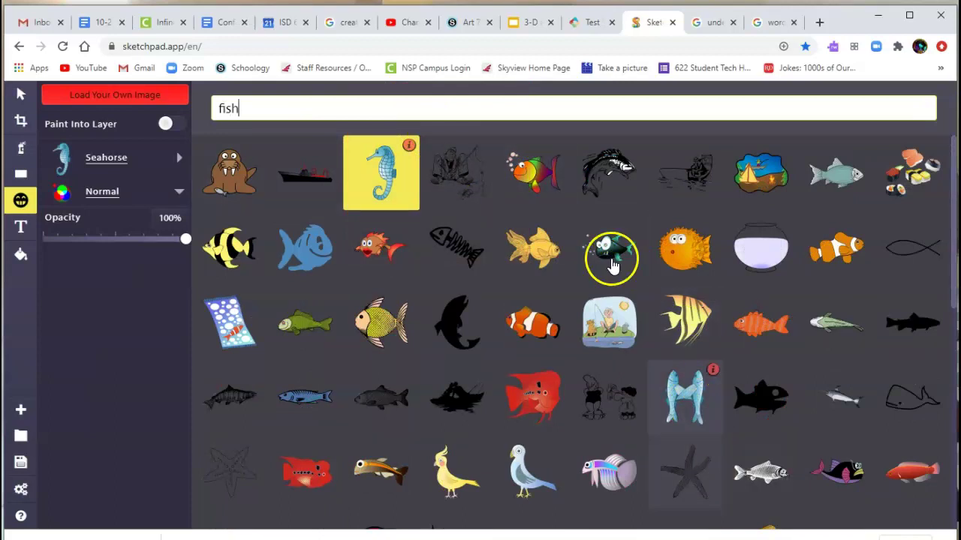
{"action": "mouse_move", "coordinate": [530, 183]}
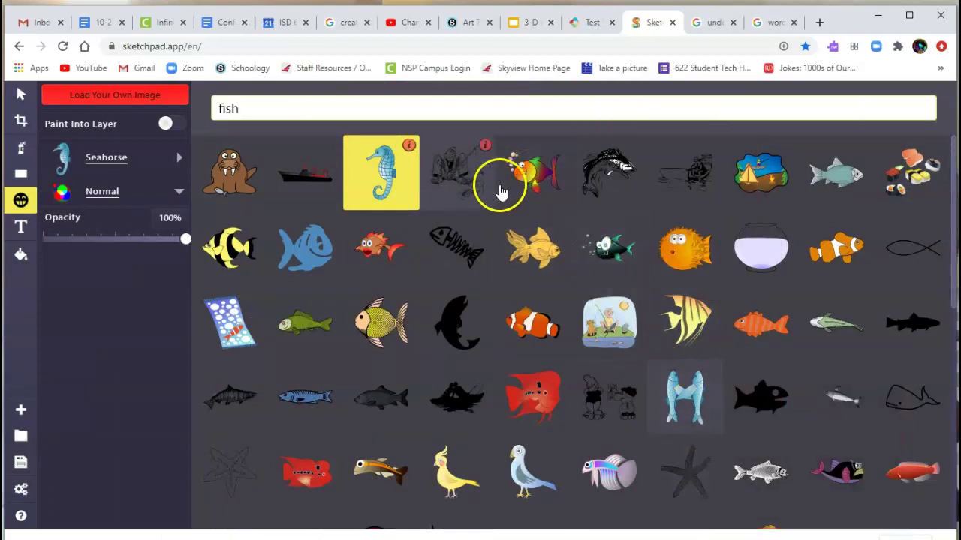
{"action": "left_click", "coordinate": [532, 173]}
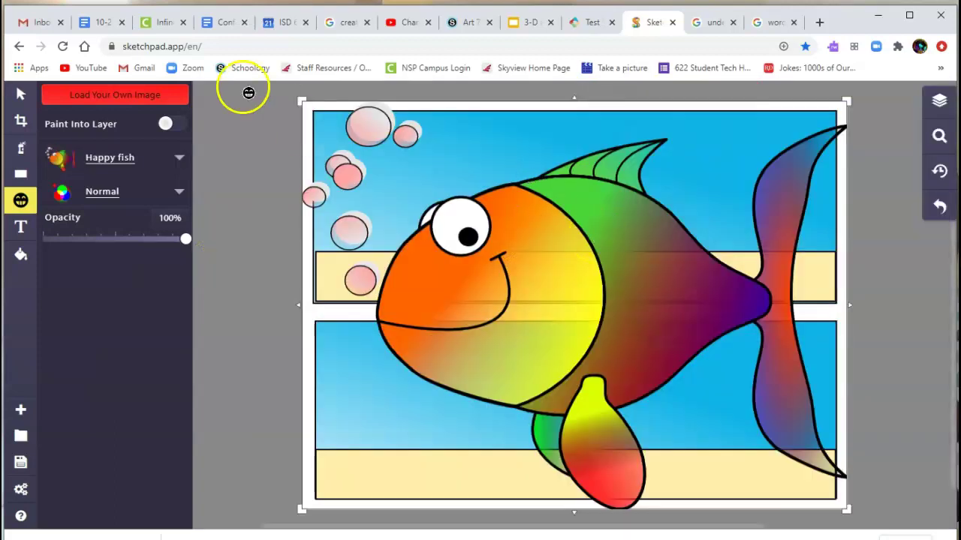
Shrink the rainbow fish and position a fish in each panel's water, above the sand.
{"action": "left_click_drag", "start_coordinate": [301, 100], "coordinate": [709, 424]}
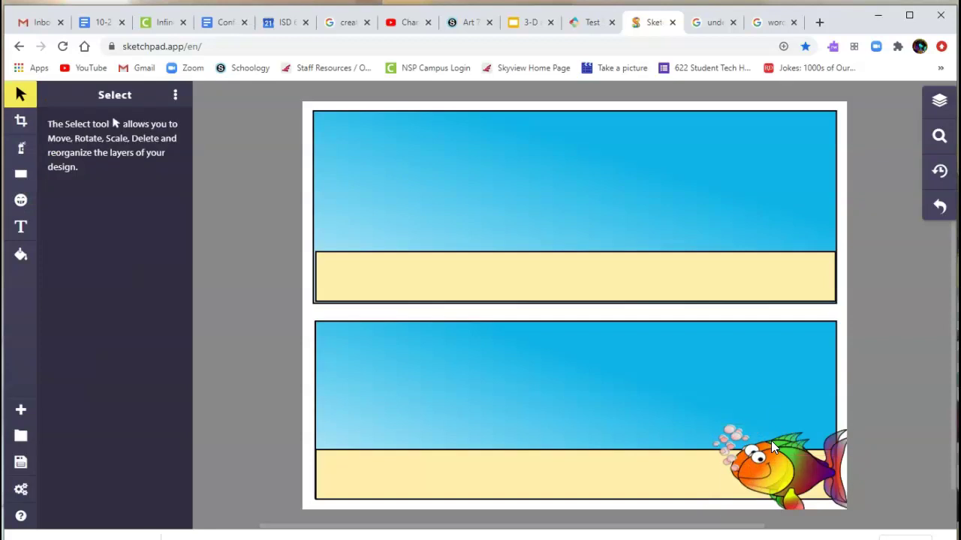
{"action": "left_click", "coordinate": [775, 462]}
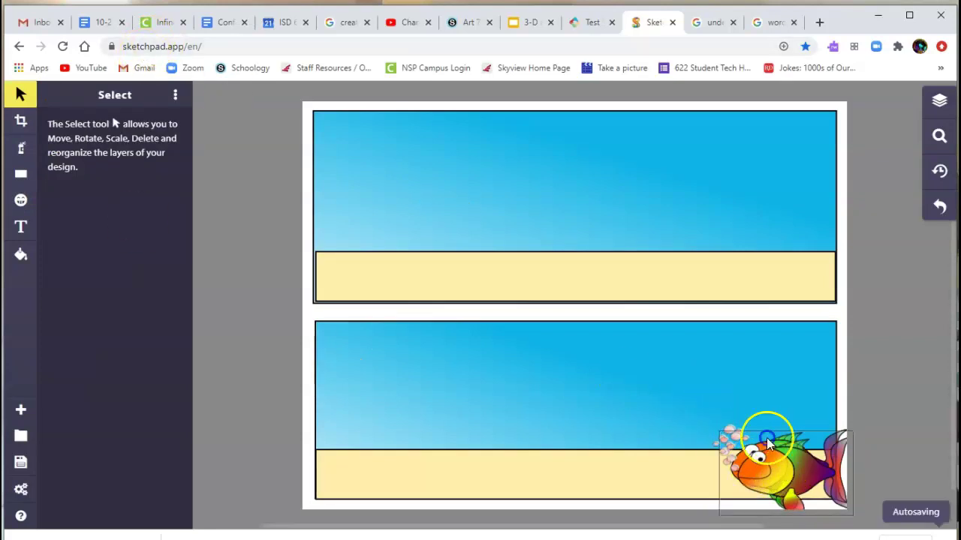
{"action": "left_click_drag", "start_coordinate": [766, 439], "coordinate": [691, 241]}
{"action": "left_click_drag", "start_coordinate": [780, 455], "coordinate": [714, 431]}
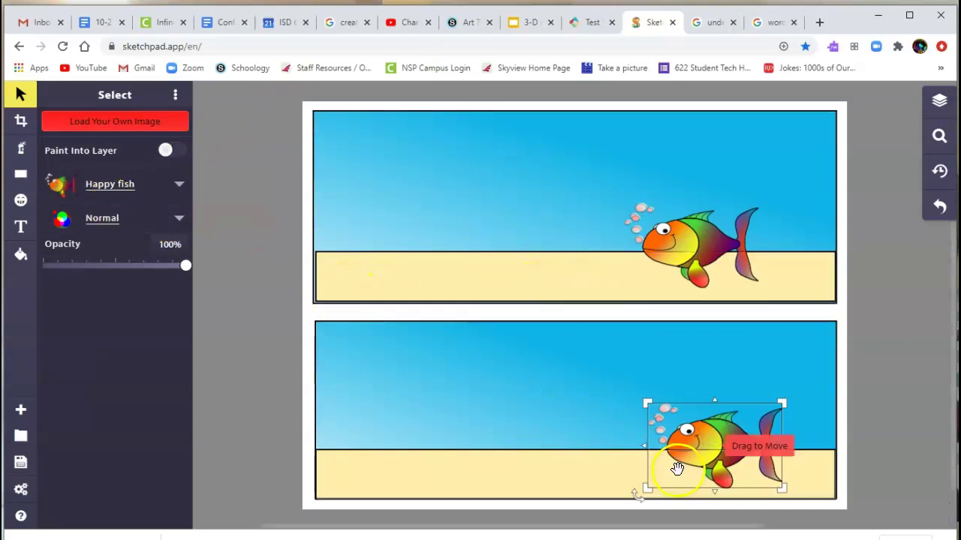
{"action": "left_click_drag", "start_coordinate": [711, 440], "coordinate": [710, 398]}
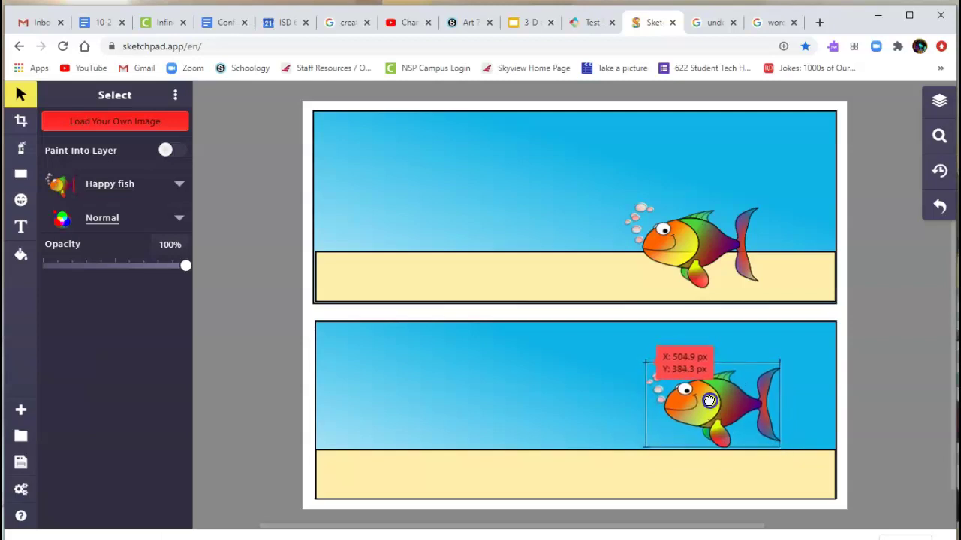
{"action": "left_click_drag", "start_coordinate": [700, 242], "coordinate": [705, 204]}
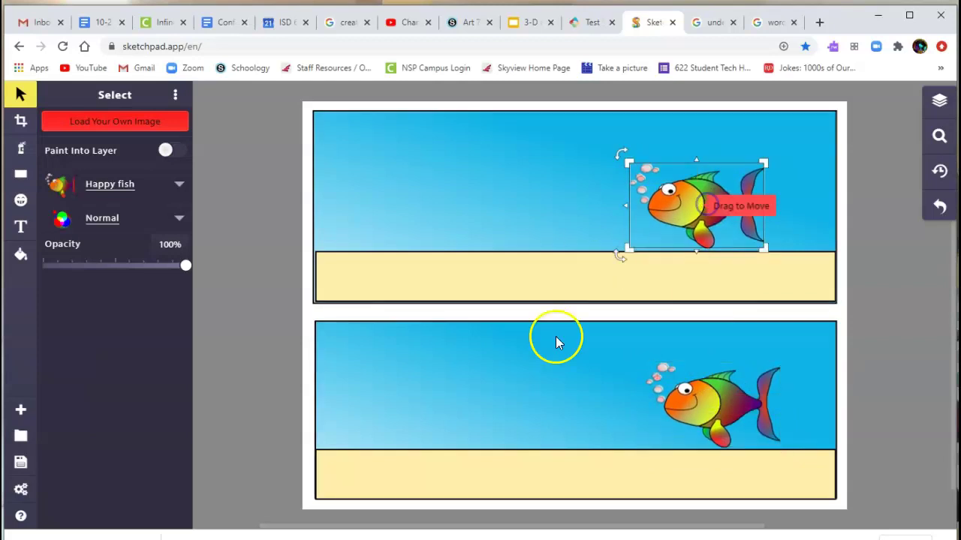
Swap the top fish's graphic for the striped butterflyfish found by searching 'fish'.
{"action": "left_click", "coordinate": [179, 188]}
{"action": "left_click", "coordinate": [305, 109]}
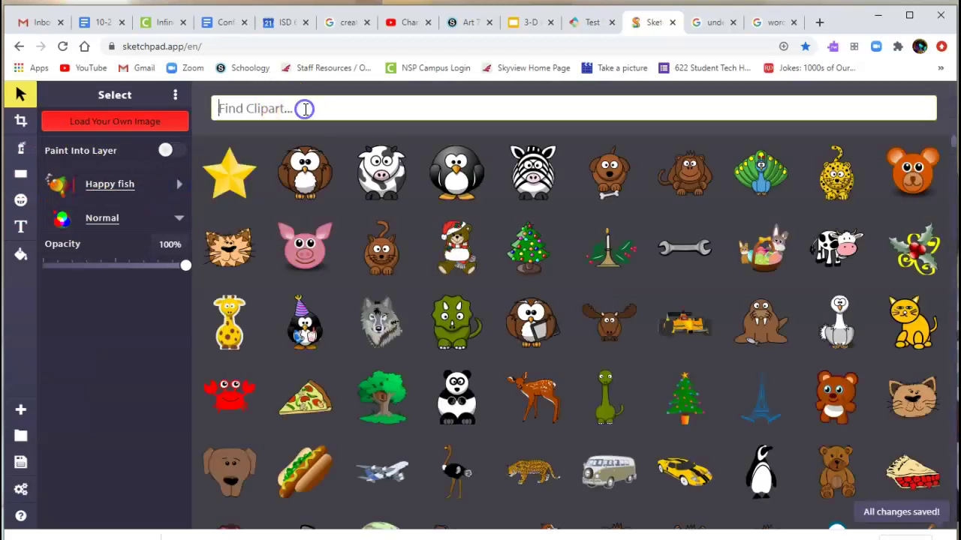
{"action": "type", "text": "fish"}
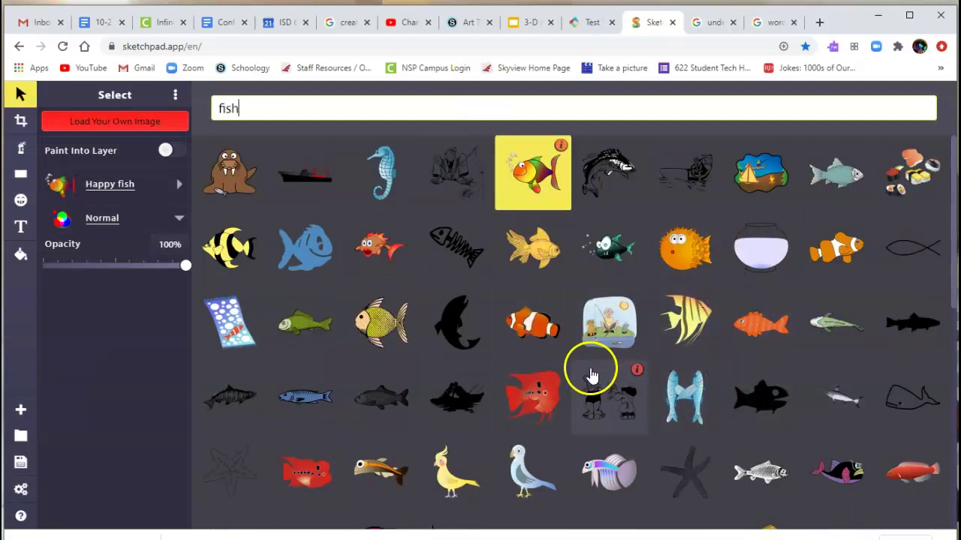
{"action": "scroll", "coordinate": [590, 368], "scroll_direction": "down", "scroll_amount": 1}
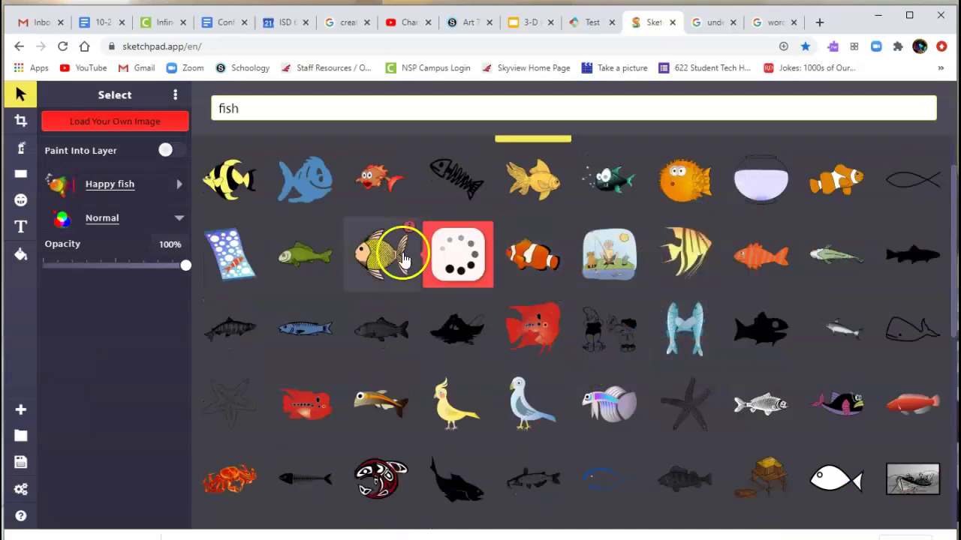
{"action": "scroll", "coordinate": [422, 260], "scroll_direction": "down", "scroll_amount": 1}
{"action": "mouse_move", "coordinate": [423, 260]}
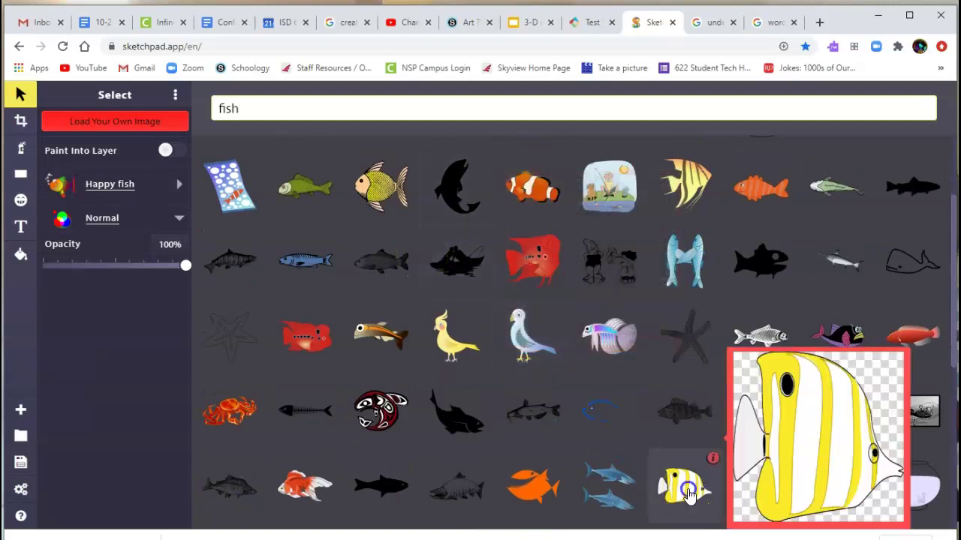
{"action": "left_click", "coordinate": [684, 490]}
{"action": "mouse_move", "coordinate": [724, 201]}
{"action": "left_mouse_down"}
{"action": "mouse_move", "coordinate": [683, 236]}
{"action": "mouse_move", "coordinate": [719, 204]}
{"action": "left_mouse_up"}
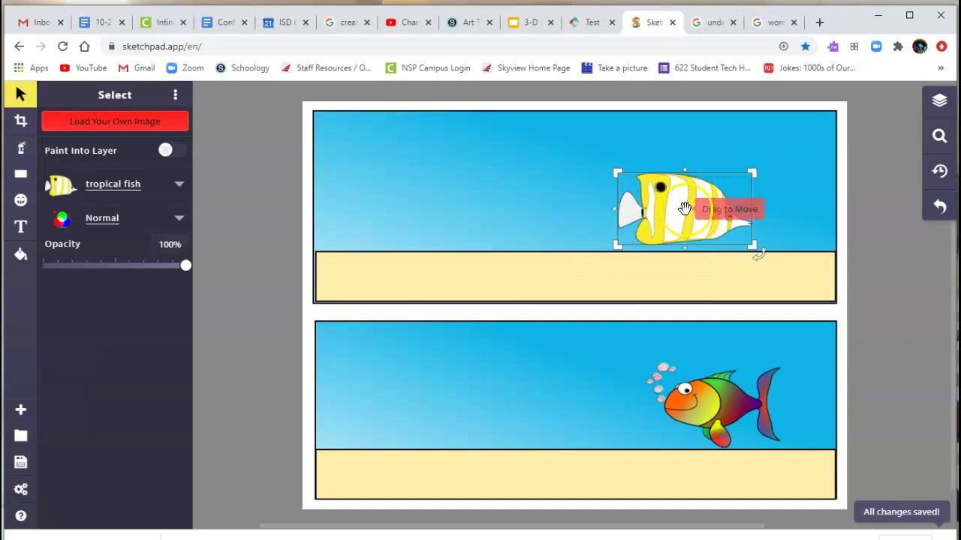
Move the tropical fish left, flip it to face right, and copy it into the bottom panel.
{"action": "left_click_drag", "start_coordinate": [655, 212], "coordinate": [527, 215]}
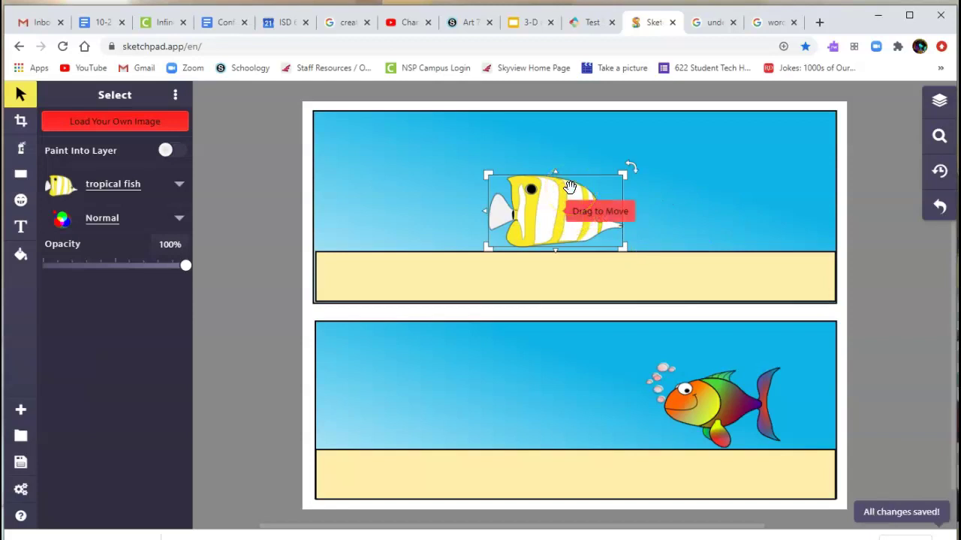
{"action": "left_click", "coordinate": [554, 198]}
{"action": "left_click_drag", "start_coordinate": [544, 211], "coordinate": [518, 214]}
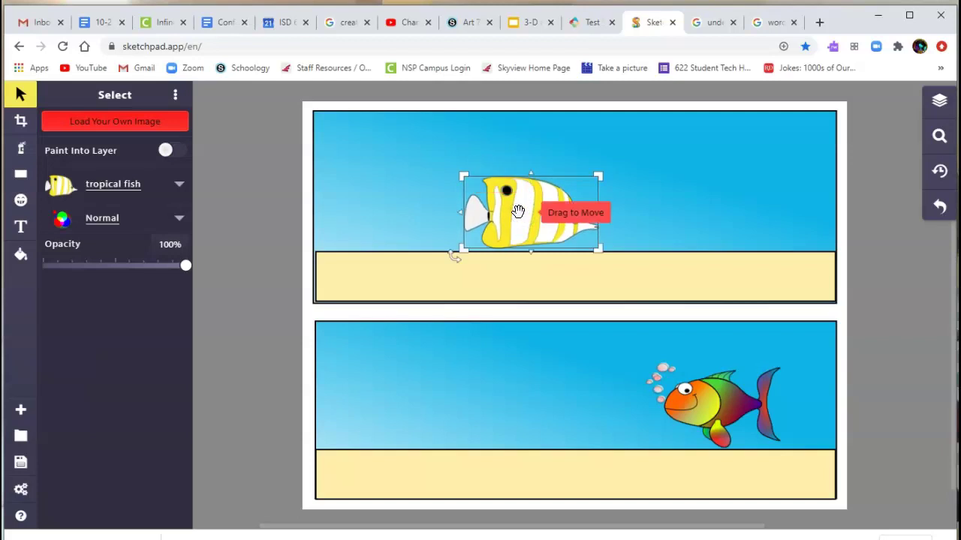
{"action": "left_click_drag", "start_coordinate": [455, 255], "coordinate": [457, 172]}
{"action": "left_click", "coordinate": [503, 193]}
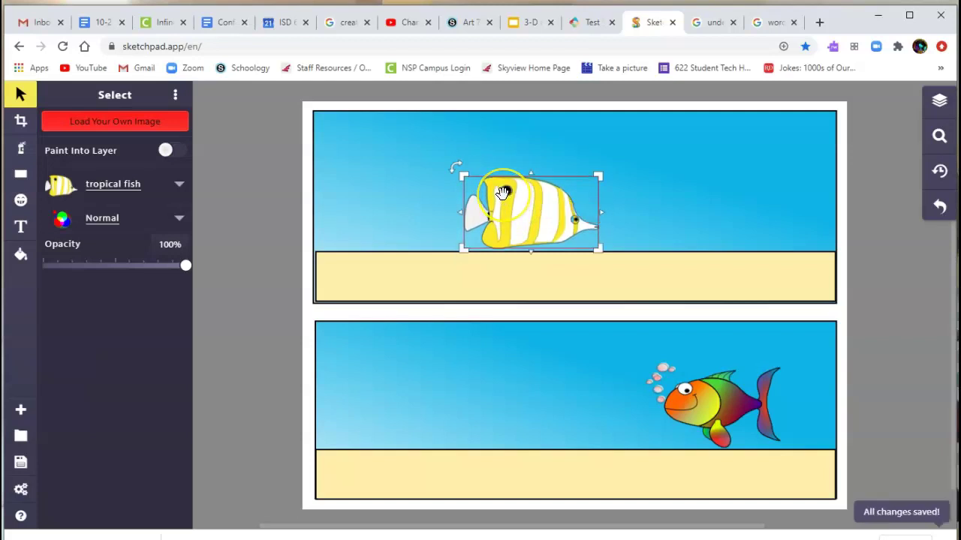
{"action": "left_click_drag", "start_coordinate": [503, 193], "coordinate": [516, 412]}
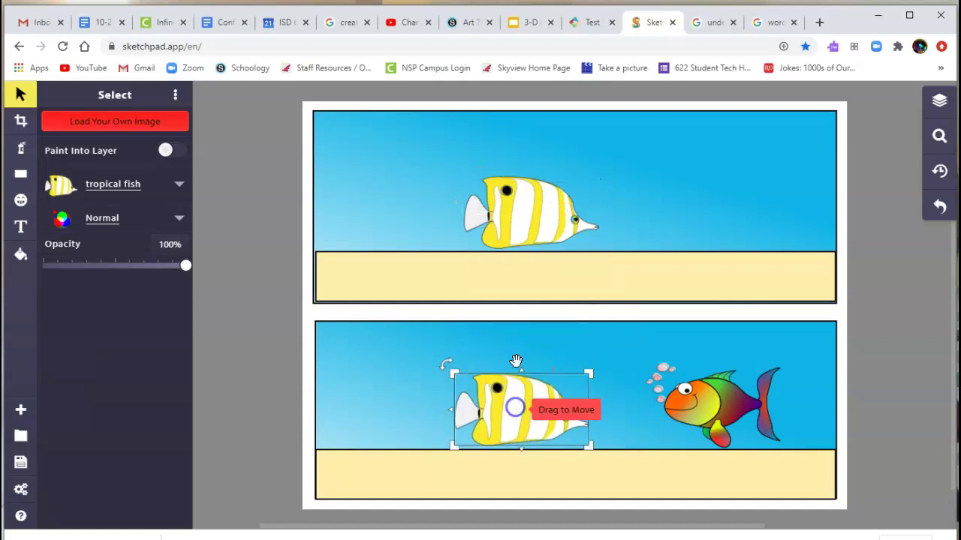
Copy the bottom panel's rainbow fish into the top panel with Ctrl+C and Ctrl+V.
{"action": "left_click", "coordinate": [19, 95]}
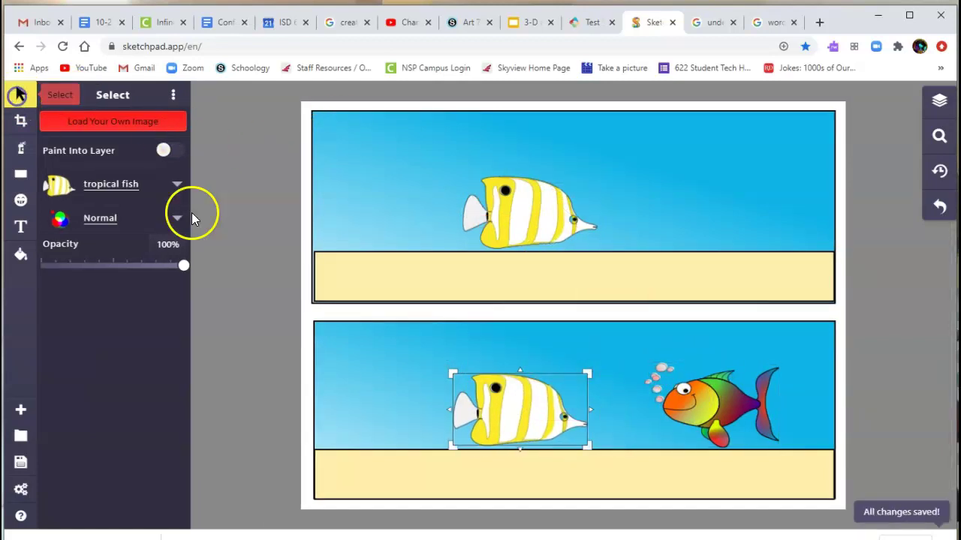
{"action": "left_click", "coordinate": [649, 406]}
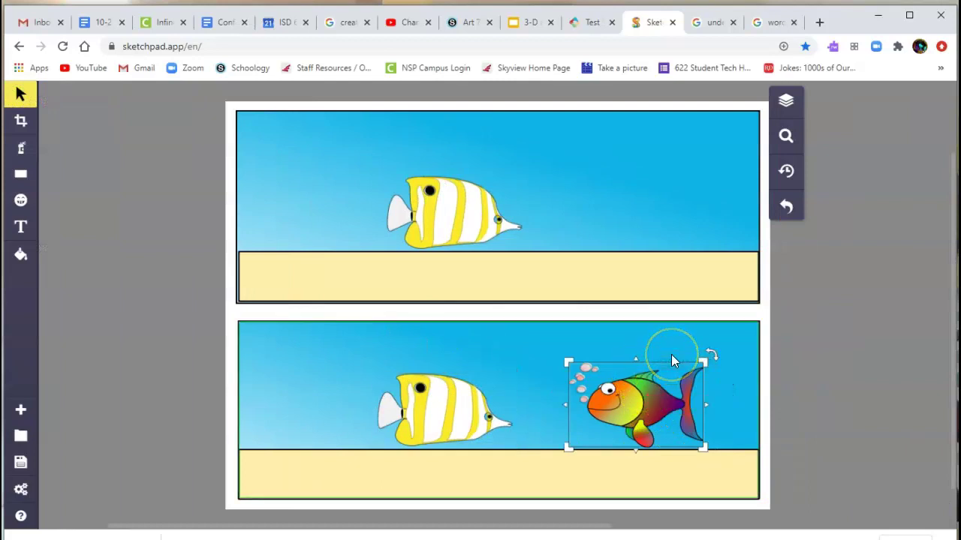
{"action": "key", "text": "ctrl+c"}
{"action": "key", "text": "ctrl+v"}
{"action": "left_click_drag", "start_coordinate": [638, 413], "coordinate": [631, 215]}
Shrink both rainbow fish and both tropical fish to size in each panel.
{"action": "left_click_drag", "start_coordinate": [693, 163], "coordinate": [679, 189]}
{"action": "left_click", "coordinate": [470, 227]}
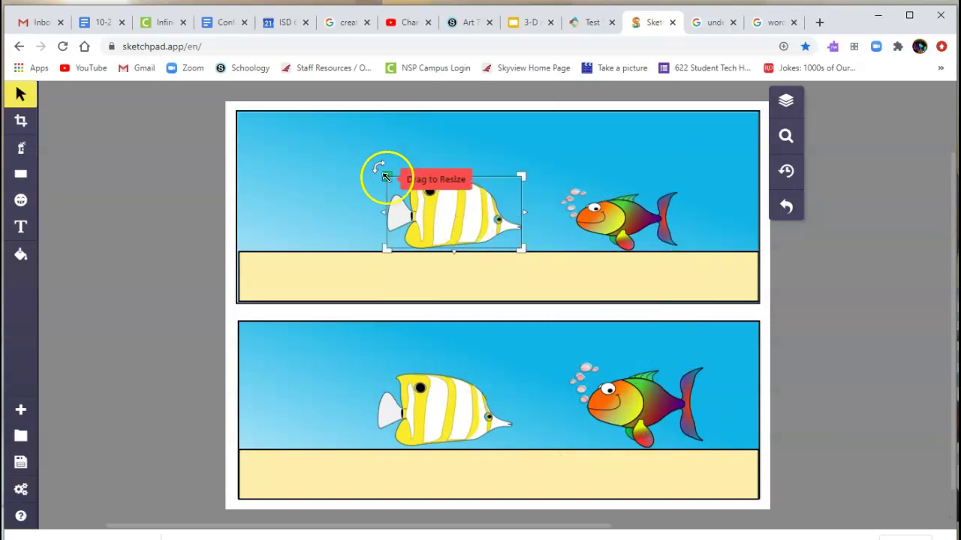
{"action": "left_click_drag", "start_coordinate": [384, 177], "coordinate": [405, 188]}
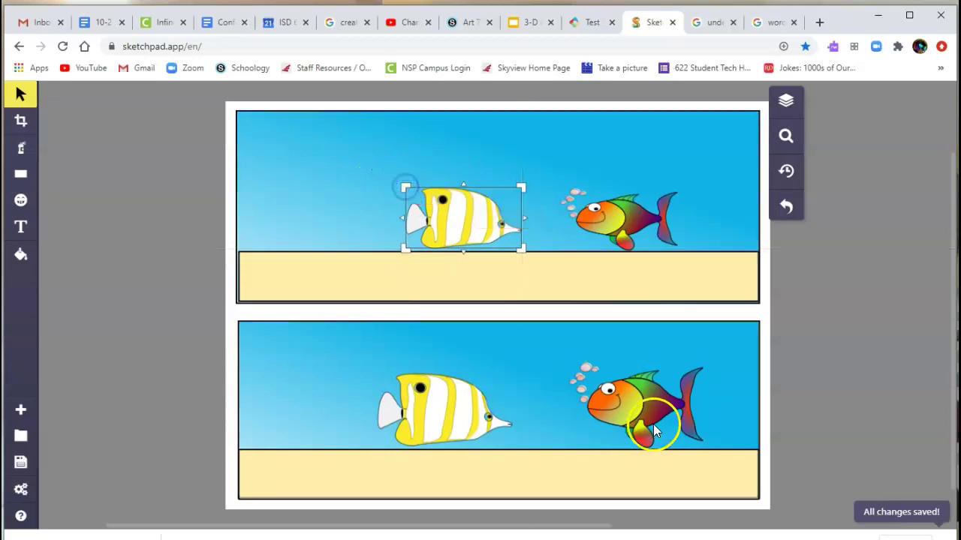
{"action": "left_click", "coordinate": [654, 430]}
{"action": "left_click_drag", "start_coordinate": [703, 363], "coordinate": [697, 378]}
{"action": "left_click", "coordinate": [432, 421]}
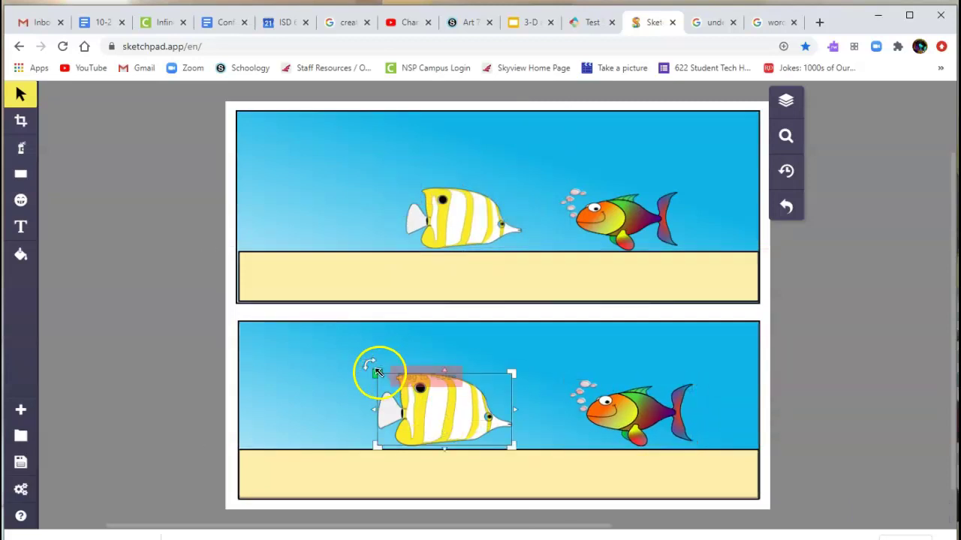
{"action": "left_click_drag", "start_coordinate": [377, 372], "coordinate": [398, 384]}
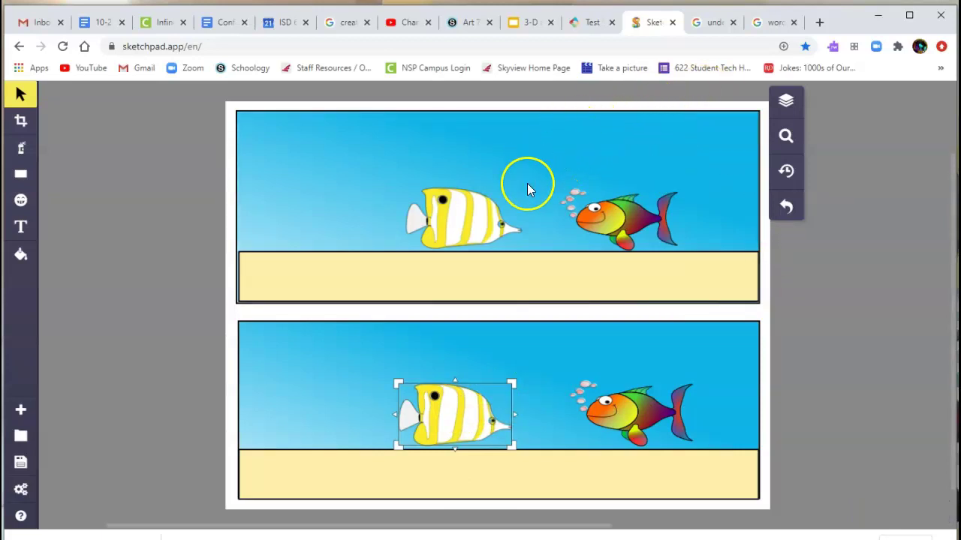
Deselect the top tropical fish and reactivate the Clipart tool.
{"action": "left_click", "coordinate": [508, 228]}
{"action": "left_click", "coordinate": [513, 216]}
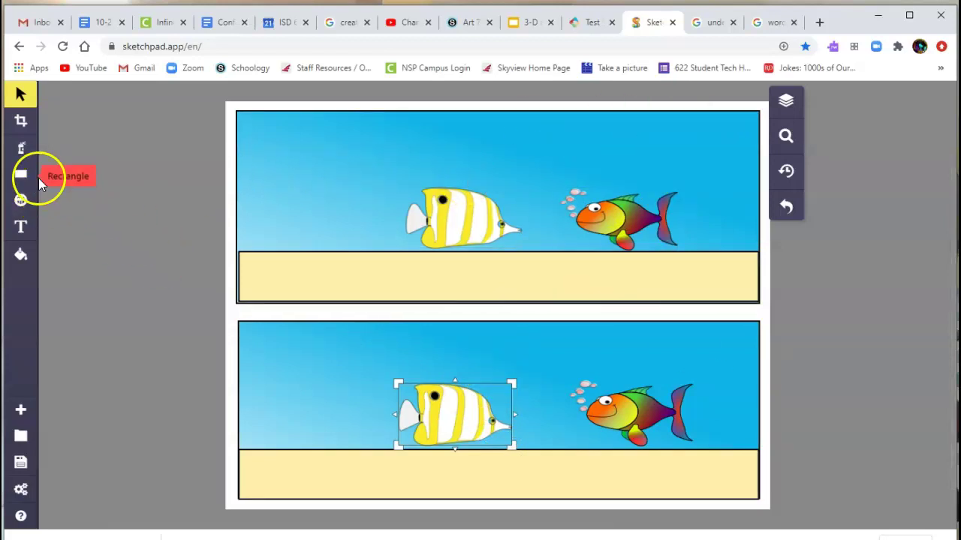
{"action": "left_click", "coordinate": [22, 204]}
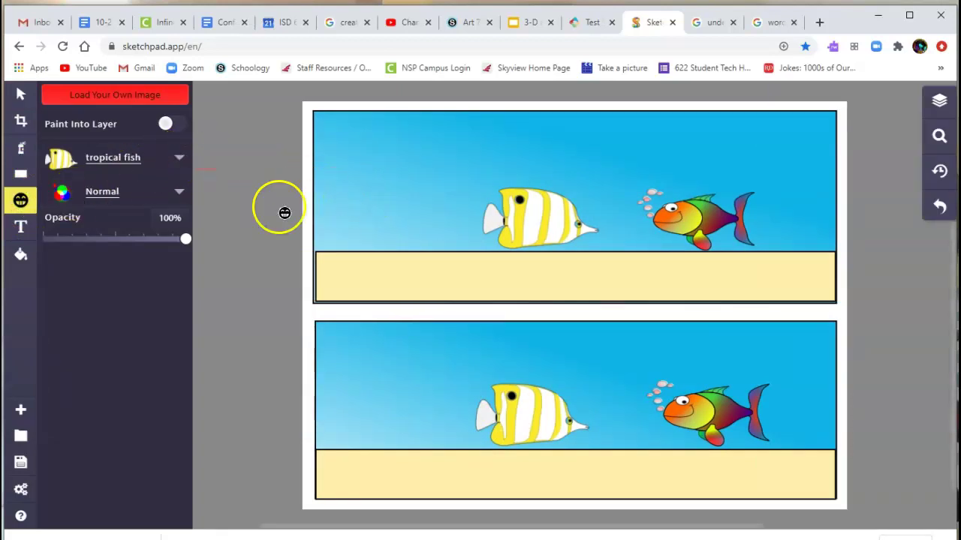
Search clipart for 'clouds' and place the lightning storm cloud in the top panel's upper-right corner.
{"action": "left_click", "coordinate": [180, 158]}
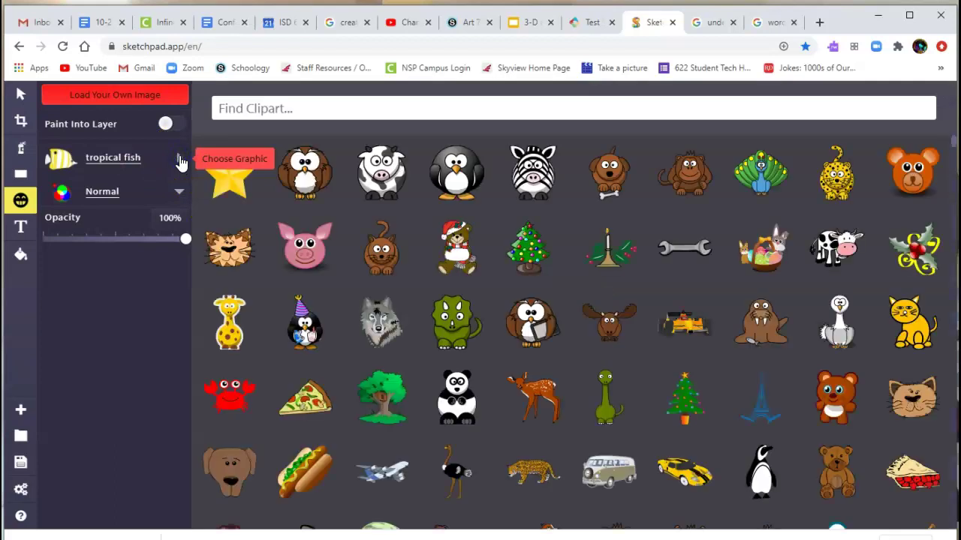
{"action": "left_click", "coordinate": [300, 108]}
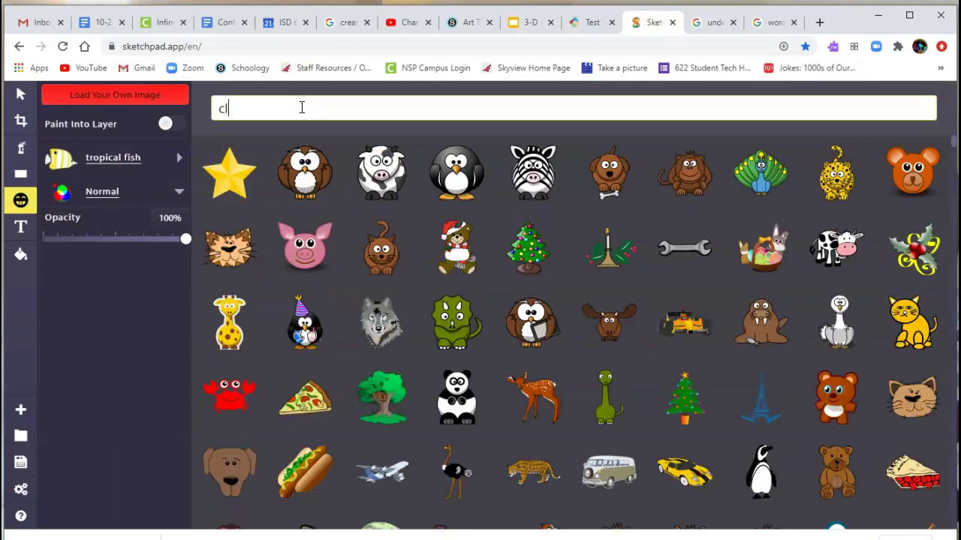
{"action": "type", "text": "clouds"}
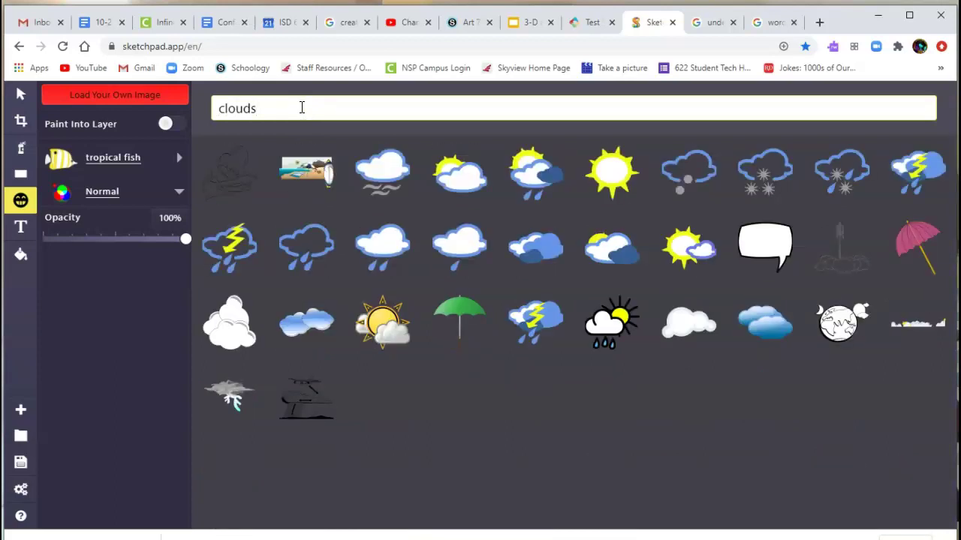
{"action": "left_click", "coordinate": [533, 319]}
{"action": "left_click_drag", "start_coordinate": [529, 318], "coordinate": [811, 129]}
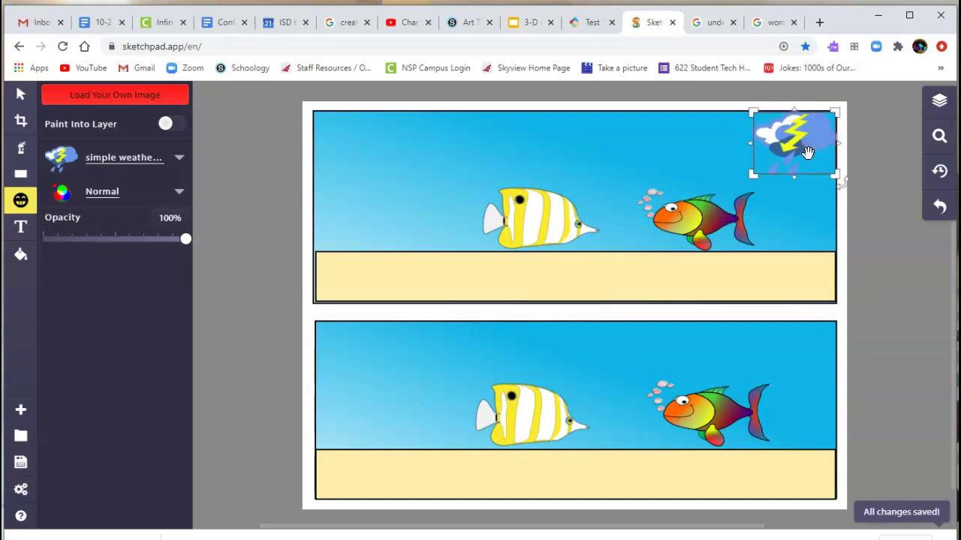
Reposition the storm cloud in the top panel slightly to the left.
{"action": "key", "text": "v"}
{"action": "left_click_drag", "start_coordinate": [807, 153], "coordinate": [766, 143]}
{"action": "left_click_drag", "start_coordinate": [825, 145], "coordinate": [768, 144]}
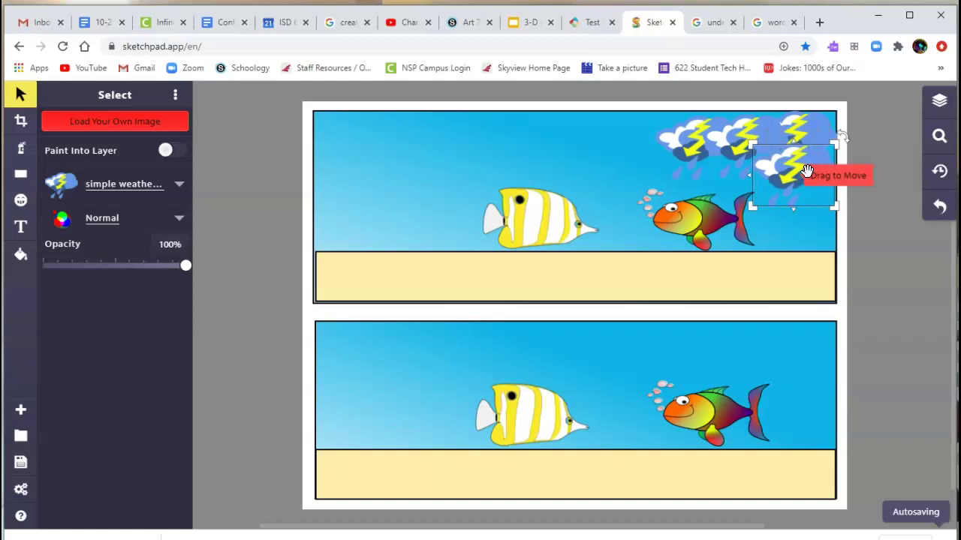
Select all the storm clouds and place the copied group in the lower panel's top-right corner.
{"action": "left_click", "coordinate": [807, 129], "text": "shift"}
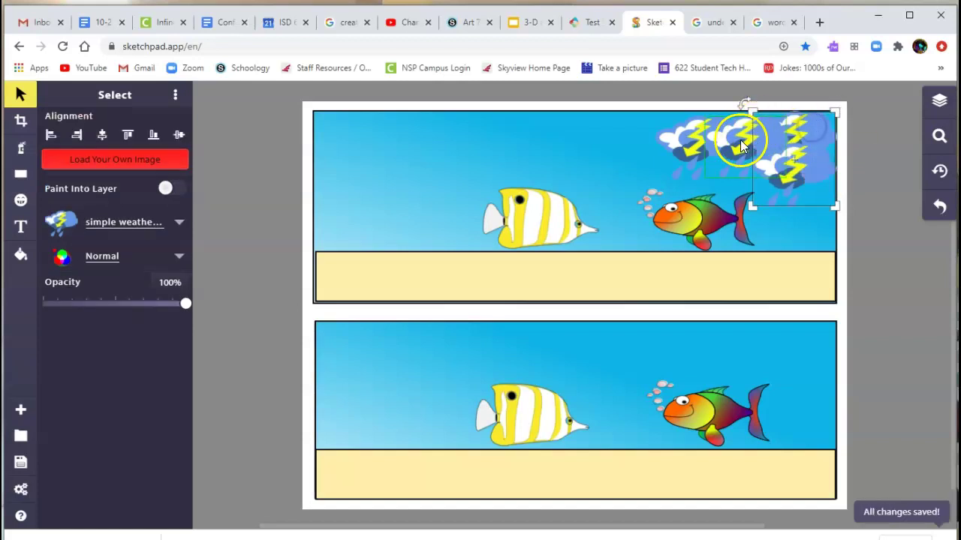
{"action": "left_click", "coordinate": [687, 143], "text": "shift"}
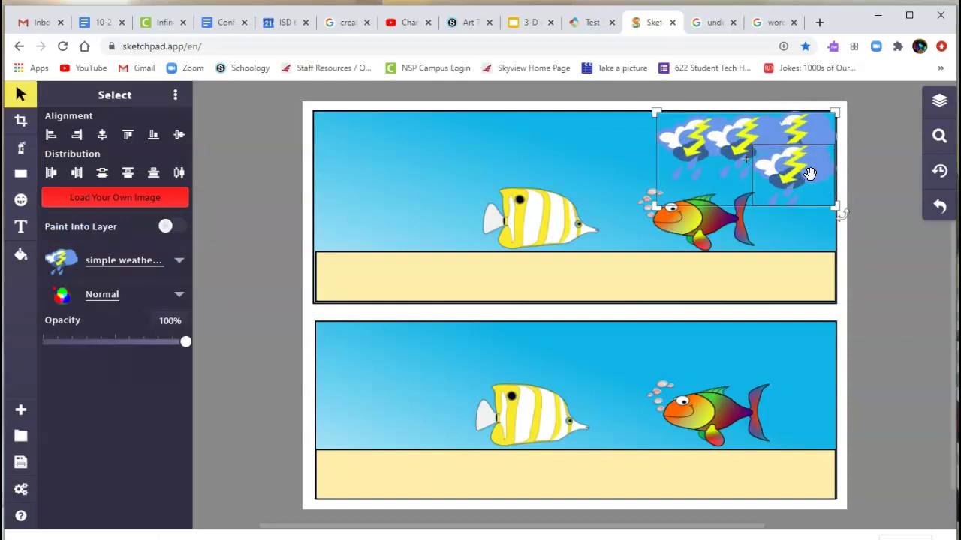
{"action": "left_click_drag", "start_coordinate": [777, 158], "coordinate": [768, 346]}
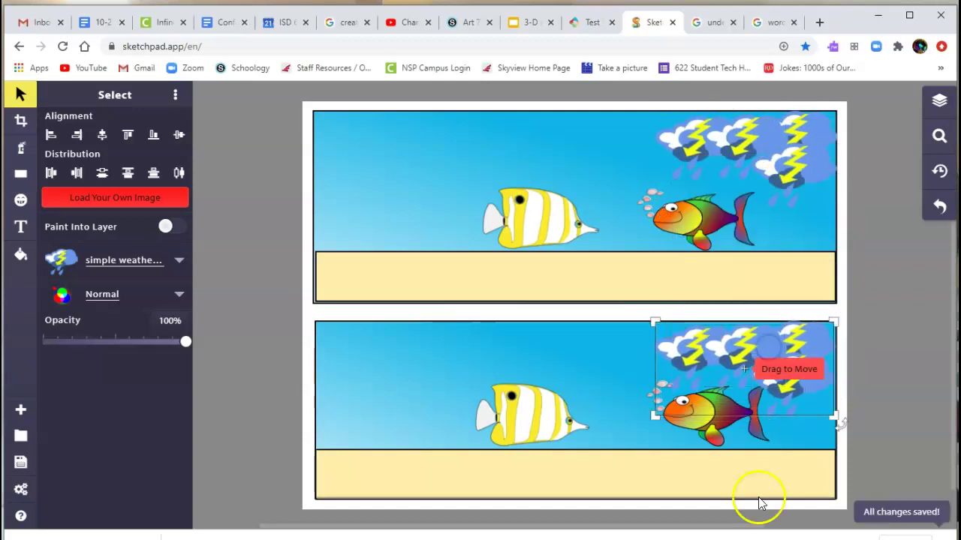
{"action": "left_click", "coordinate": [716, 426]}
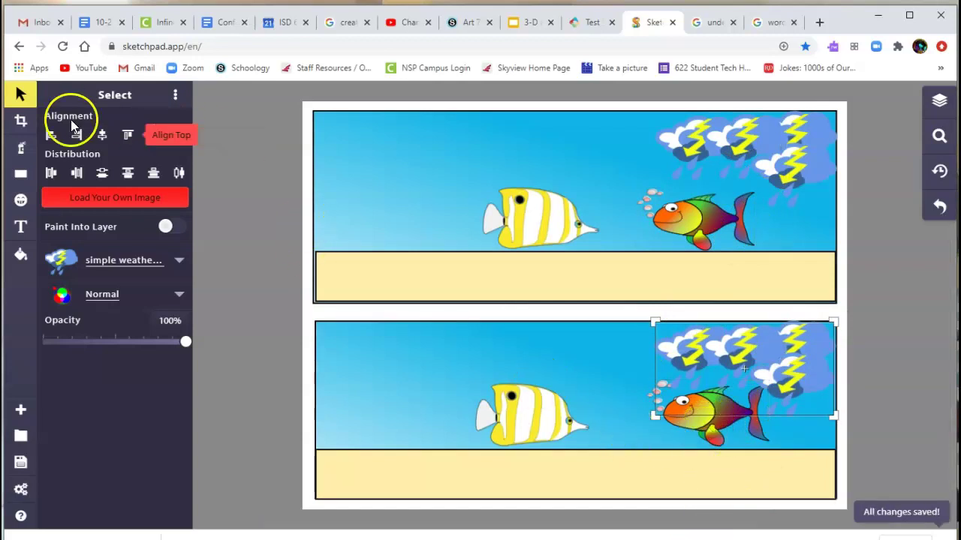
{"action": "left_click", "coordinate": [21, 93]}
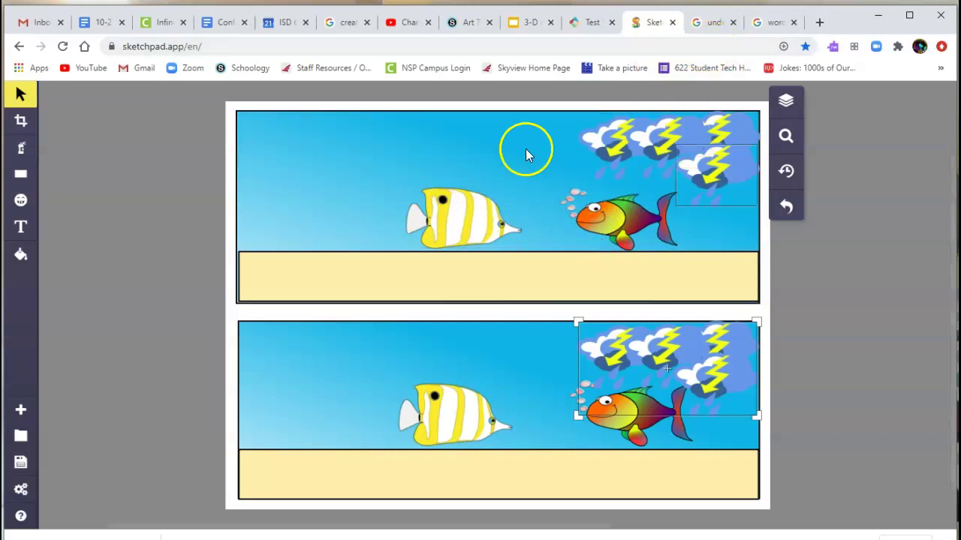
Save the Google Images speech bubble preview as 'word bubble' in Pictures.
{"action": "left_click", "coordinate": [776, 23]}
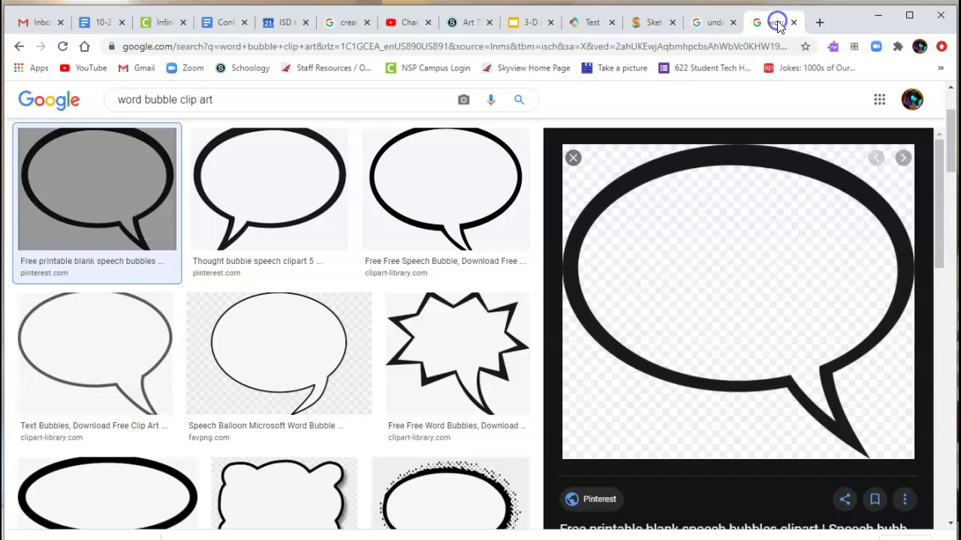
{"action": "right_click", "coordinate": [725, 281]}
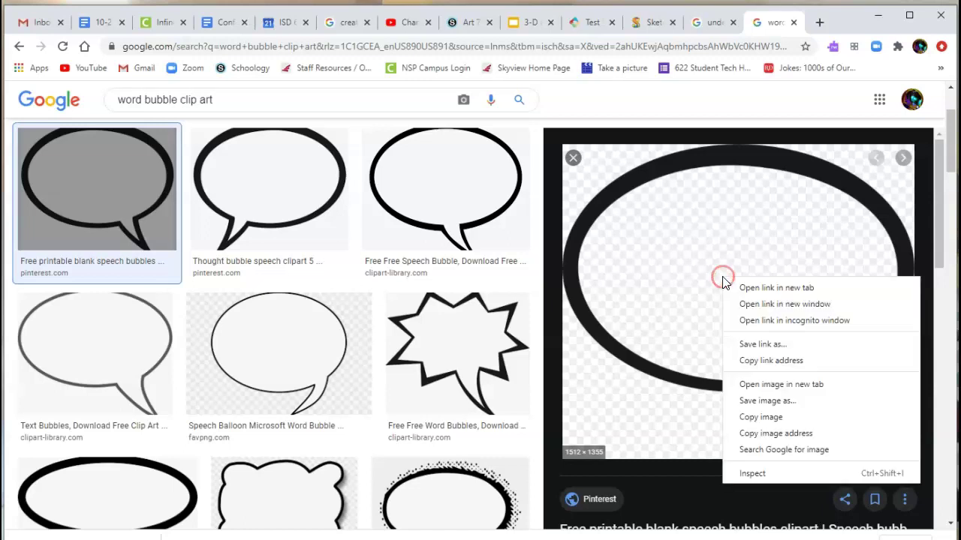
{"action": "left_click", "coordinate": [786, 405]}
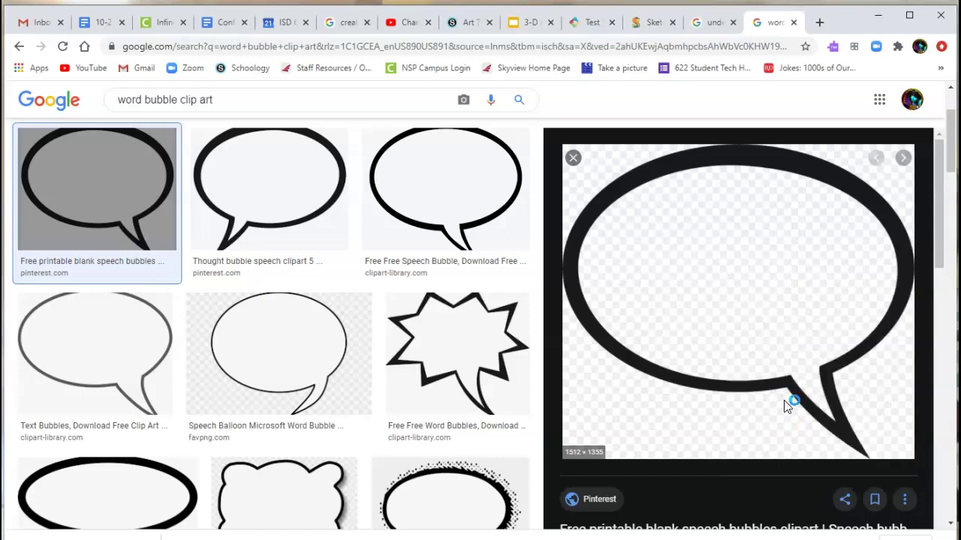
{"action": "left_click", "coordinate": [385, 381]}
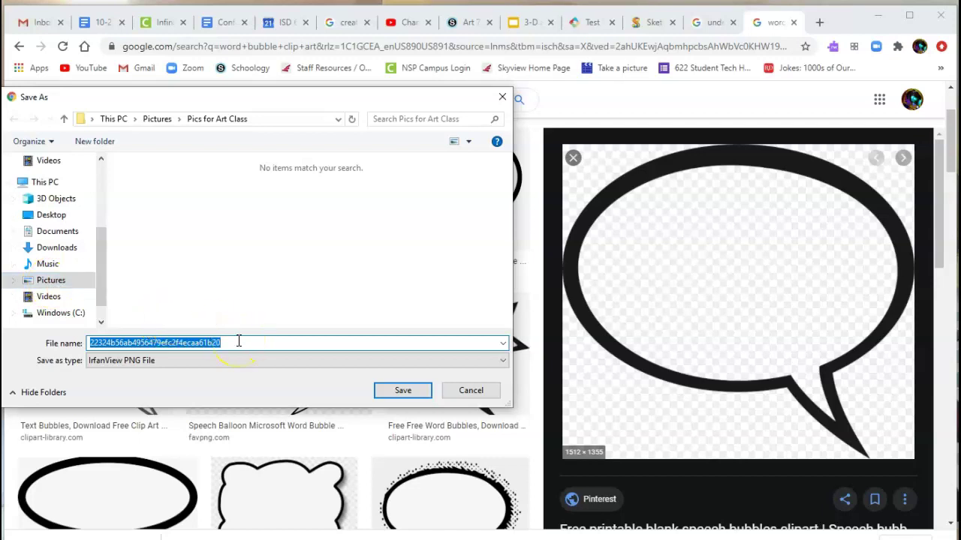
{"action": "type", "text": "word bubble"}
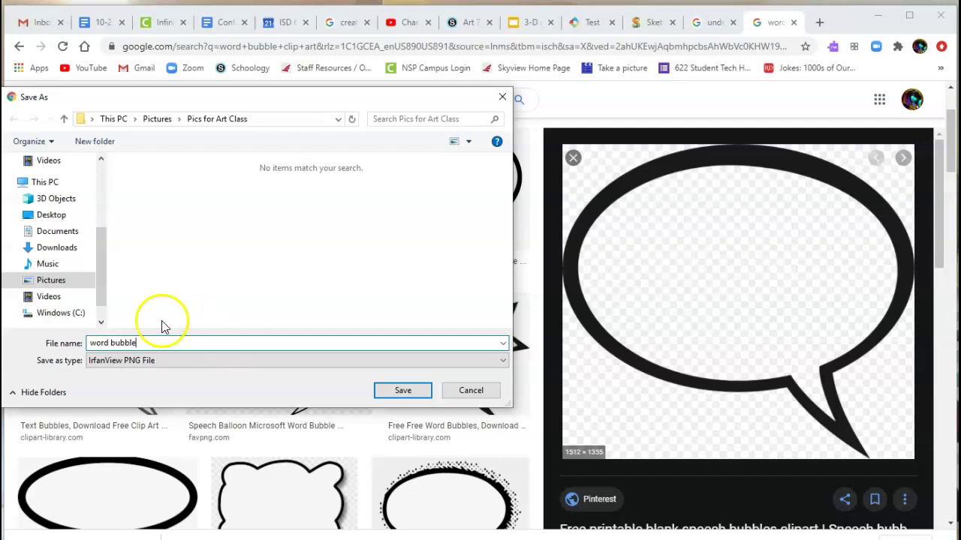
{"action": "left_click", "coordinate": [47, 282]}
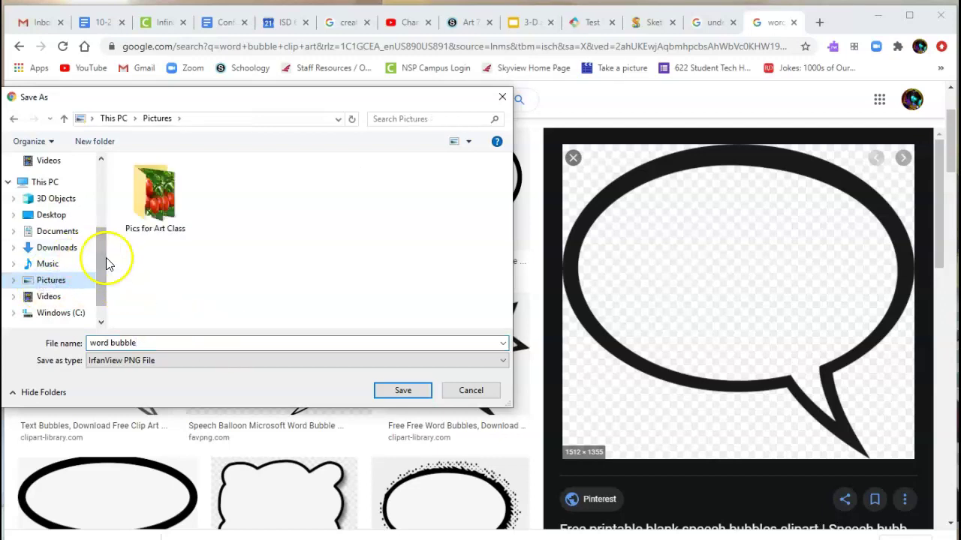
{"action": "left_click", "coordinate": [402, 390]}
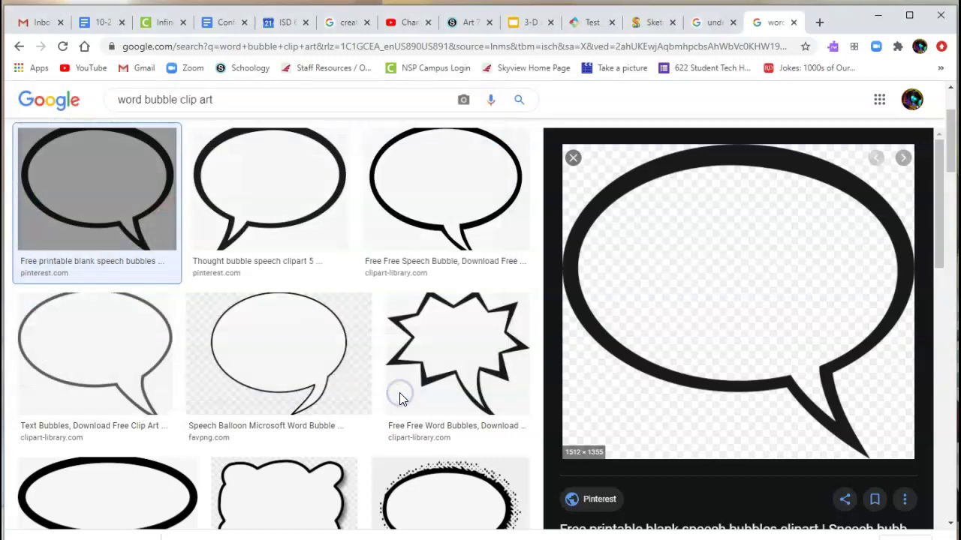
Load the saved 'word bubble' image into the comic as clipart.
{"action": "left_click", "coordinate": [667, 27]}
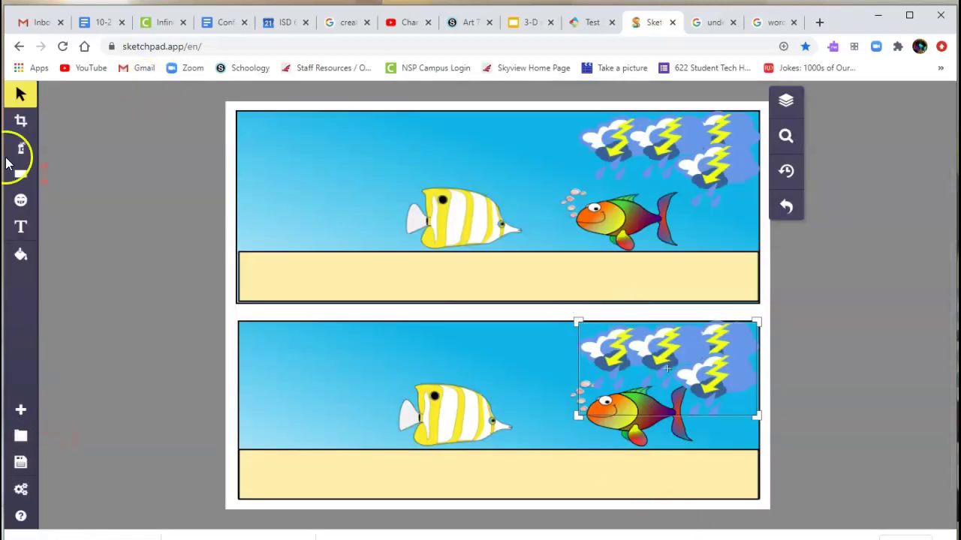
{"action": "left_click", "coordinate": [21, 203]}
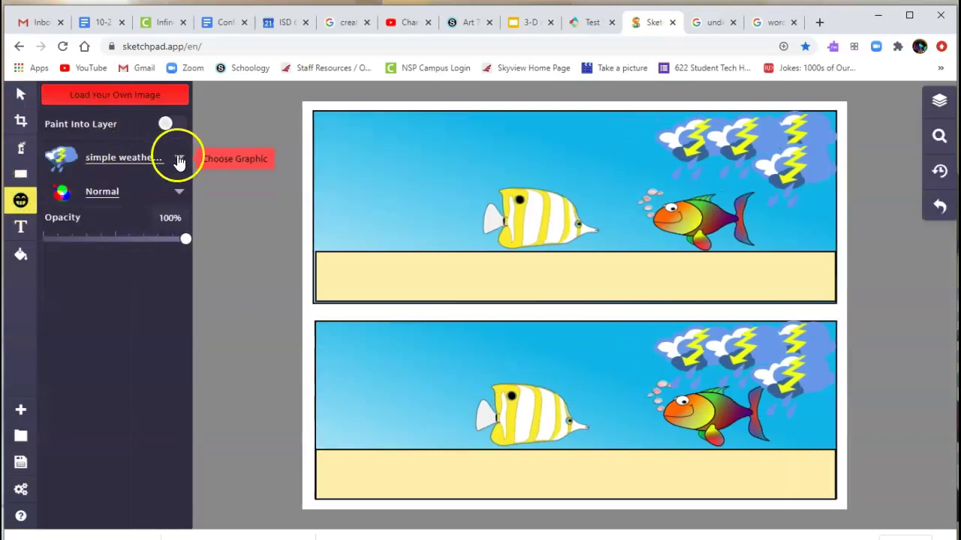
{"action": "left_click", "coordinate": [111, 98]}
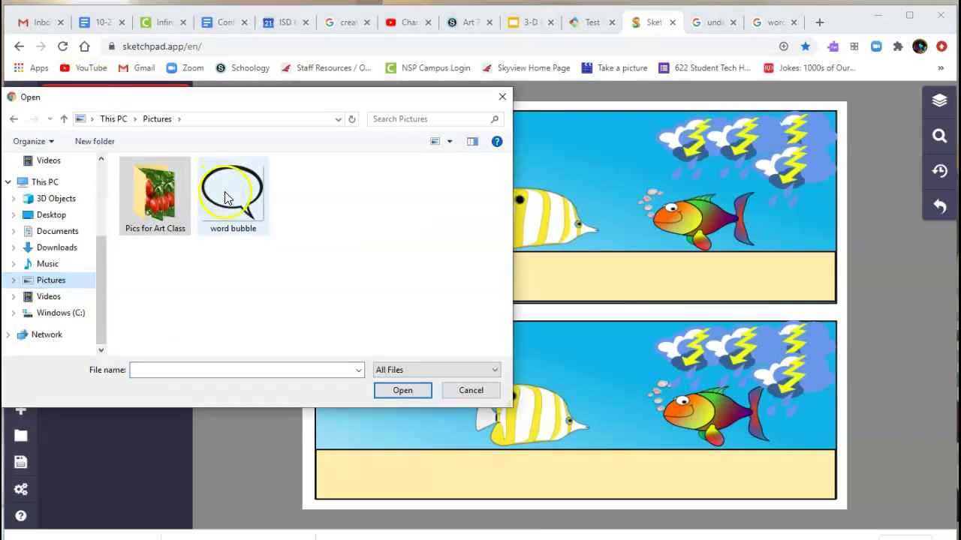
{"action": "left_click", "coordinate": [225, 201]}
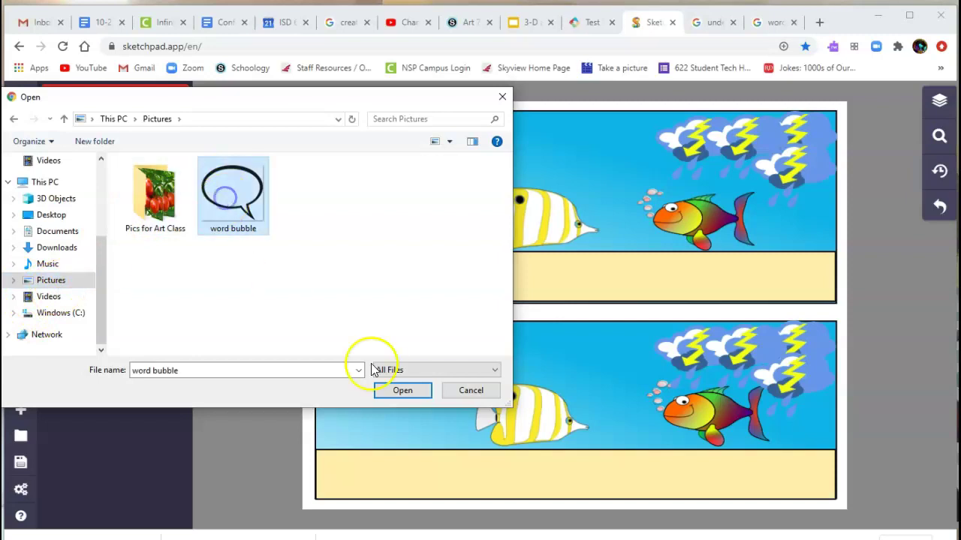
{"action": "left_click", "coordinate": [402, 391]}
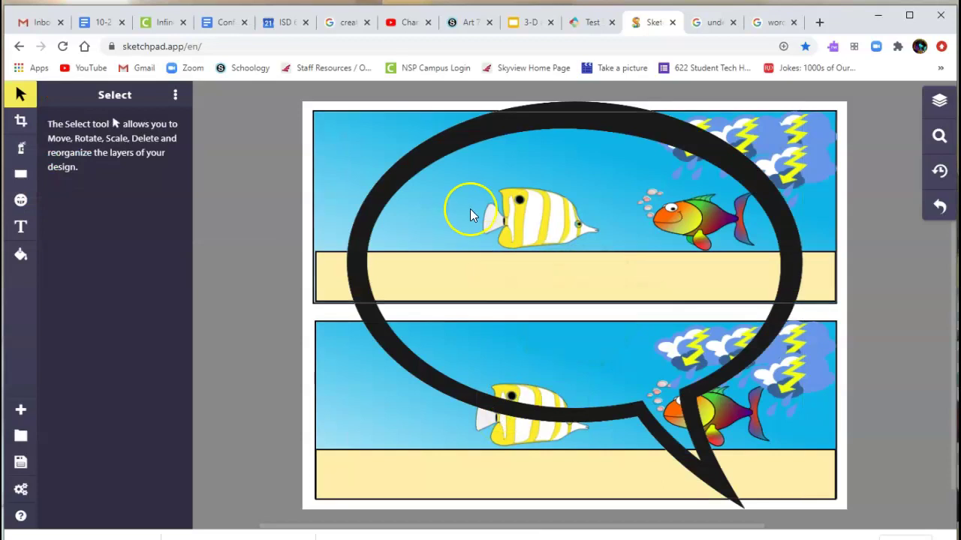
Shrink the word bubble and position it in the lower panel above the fish.
{"action": "left_click", "coordinate": [427, 169]}
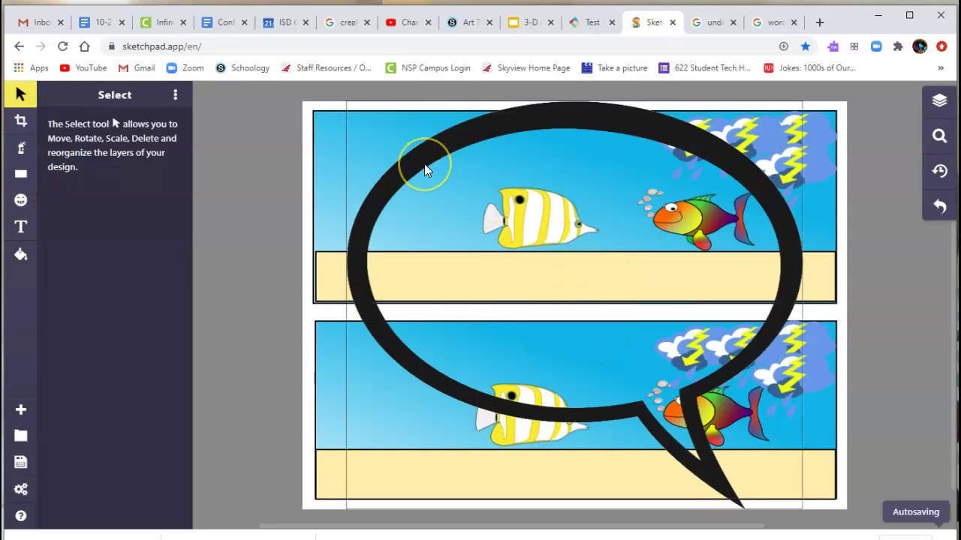
{"action": "left_click", "coordinate": [422, 164]}
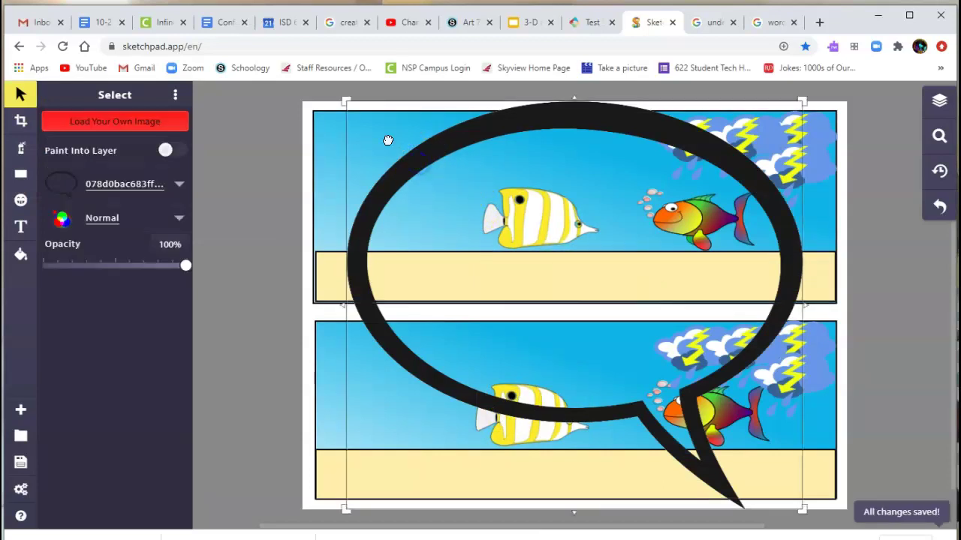
{"action": "left_click_drag", "start_coordinate": [339, 99], "coordinate": [558, 342]}
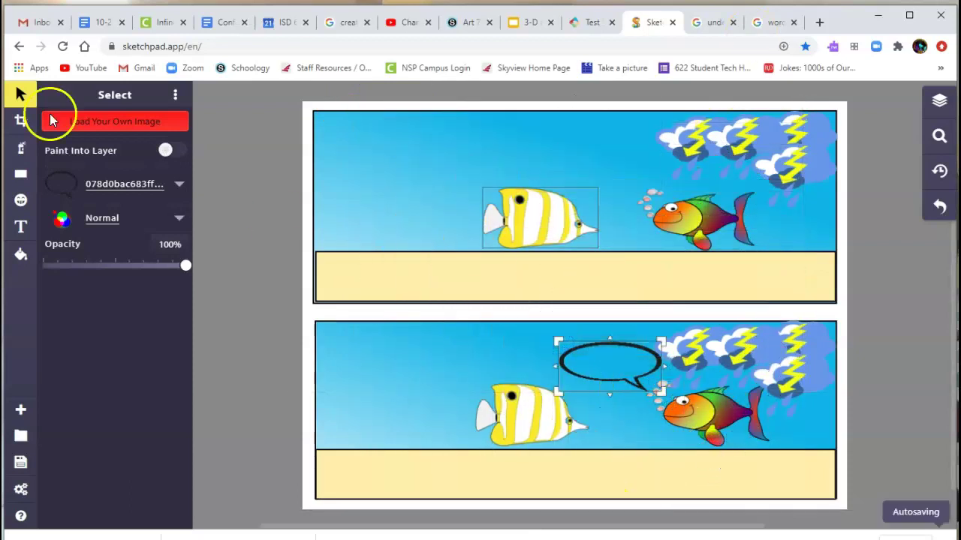
{"action": "left_click", "coordinate": [307, 346]}
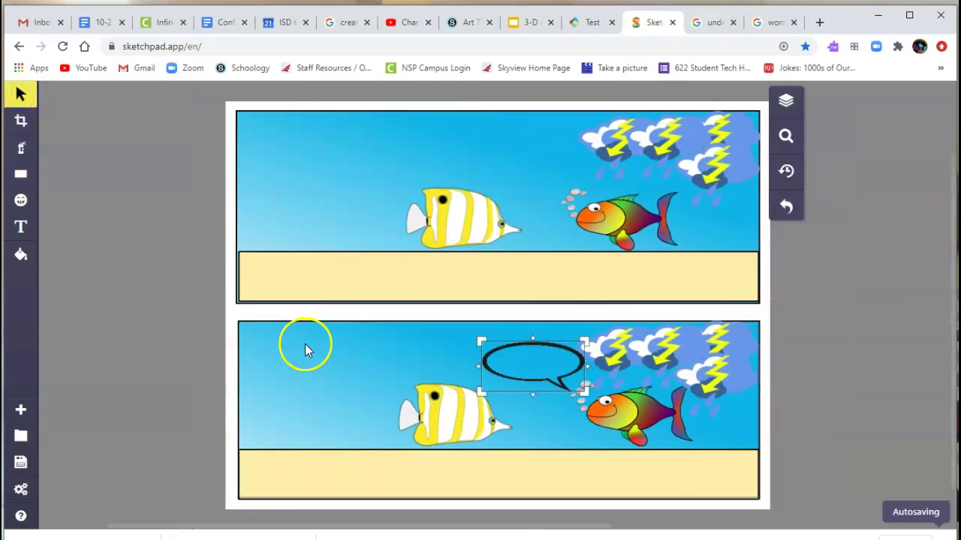
Save the left-tailed speech bubble image to Pictures under the name 'b'.
{"action": "left_click", "coordinate": [302, 350]}
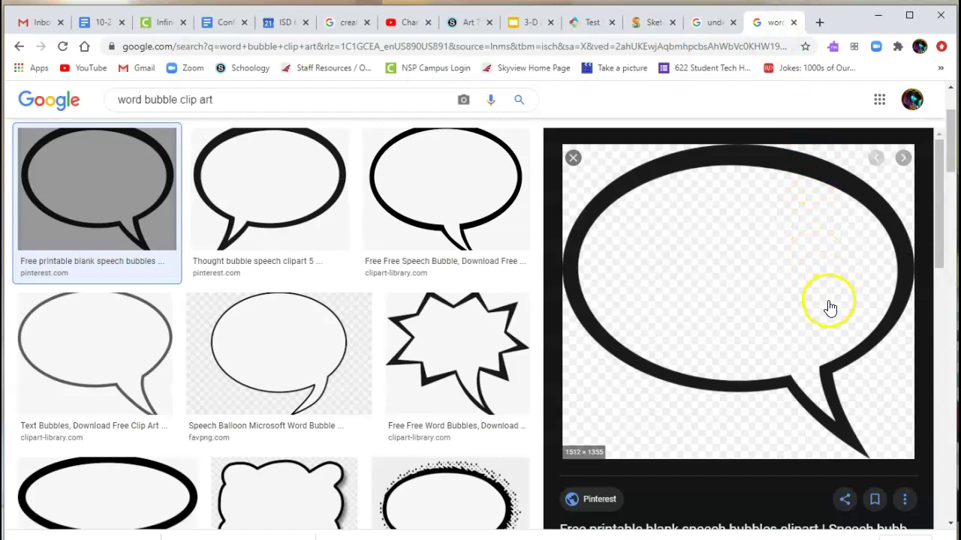
{"action": "scroll", "coordinate": [735, 273], "scroll_direction": "down", "scroll_amount": 3}
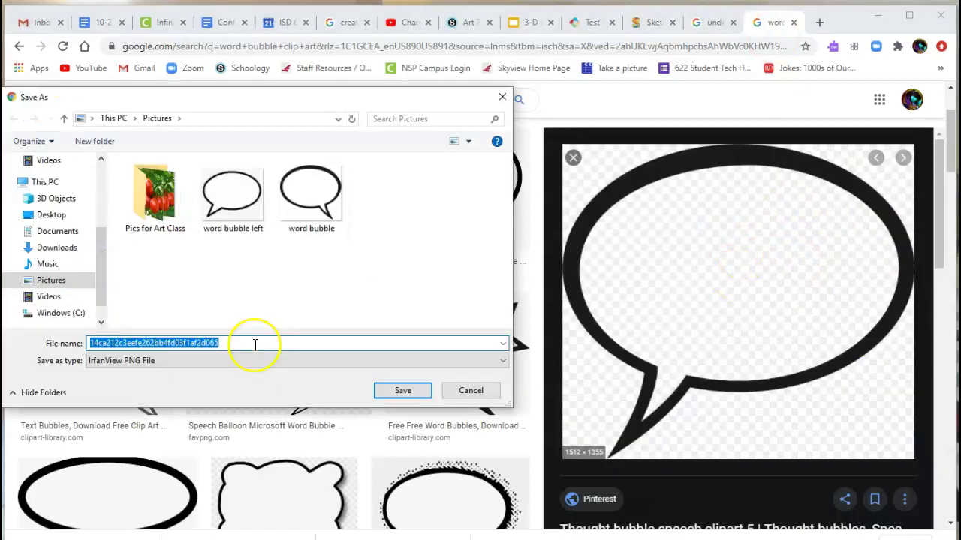
{"action": "type", "text": "bubble"}
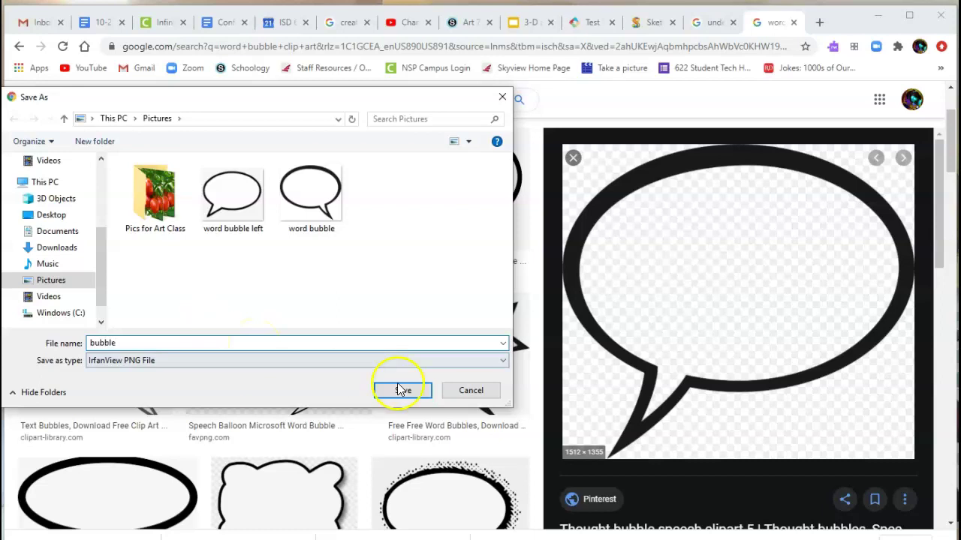
{"action": "left_click", "coordinate": [402, 391]}
Load the newly saved left-tailed bubble image into the comic.
{"action": "left_click", "coordinate": [650, 23]}
{"action": "left_click", "coordinate": [21, 411]}
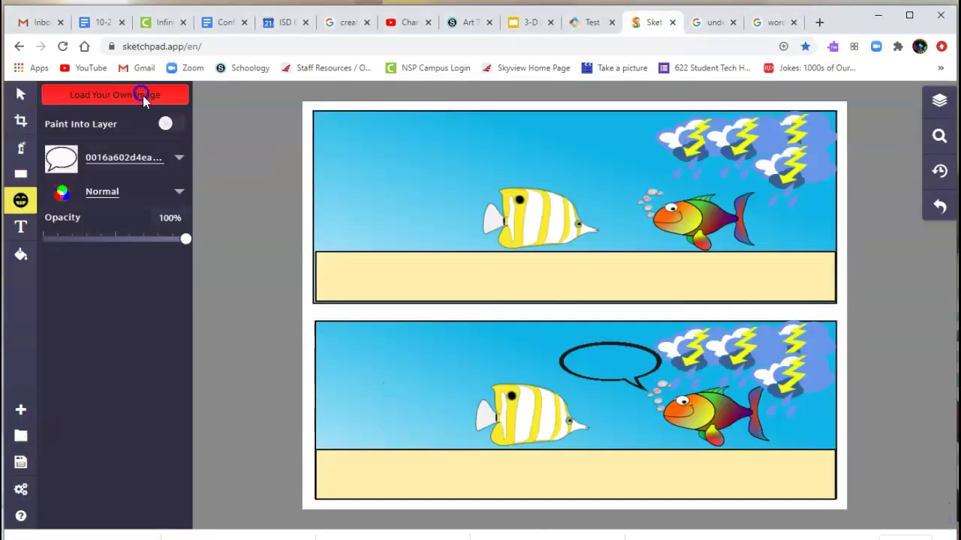
{"action": "left_click", "coordinate": [140, 90]}
{"action": "left_click", "coordinate": [242, 212]}
{"action": "left_click", "coordinate": [403, 391]}
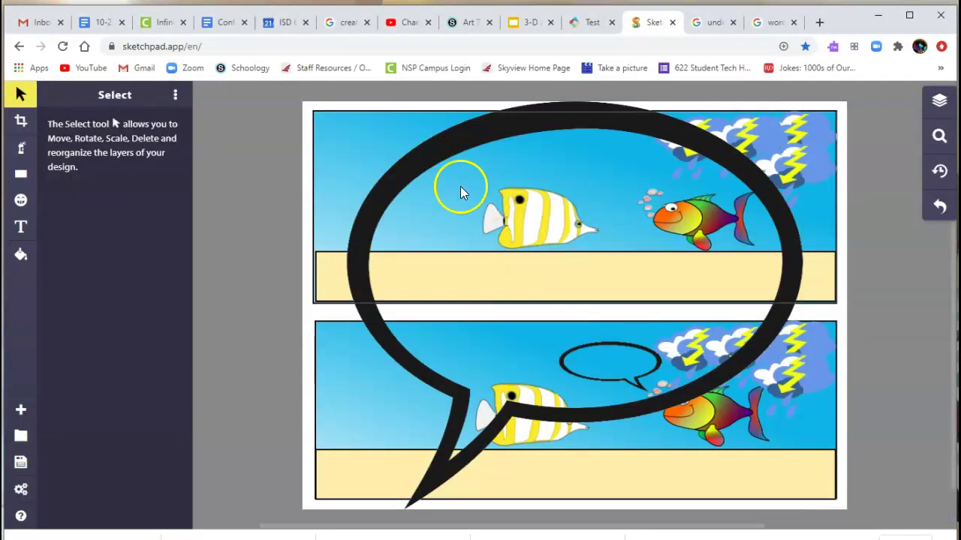
Shrink the bubble above the top panel's yellow fish, nudging fish and bubble left.
{"action": "left_click", "coordinate": [420, 158]}
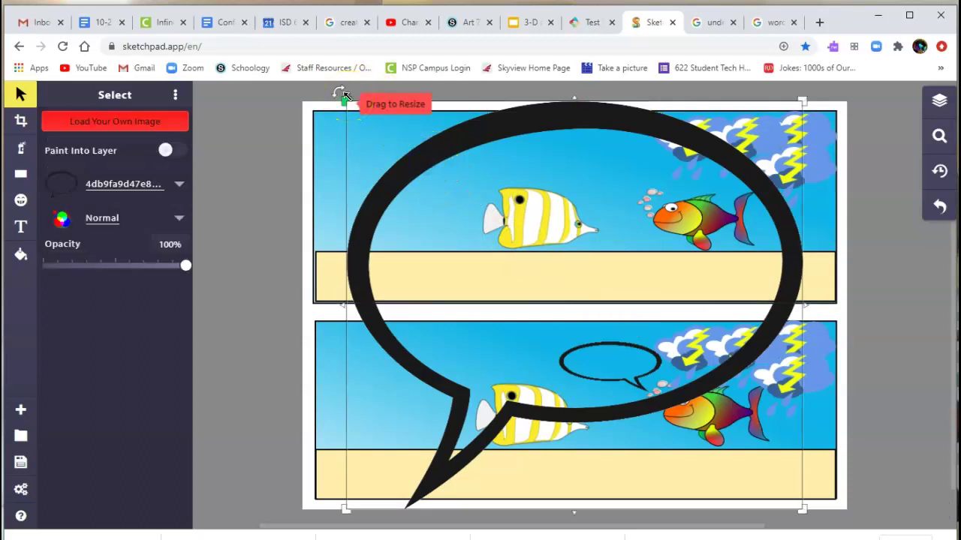
{"action": "left_click_drag", "start_coordinate": [345, 95], "coordinate": [595, 137]}
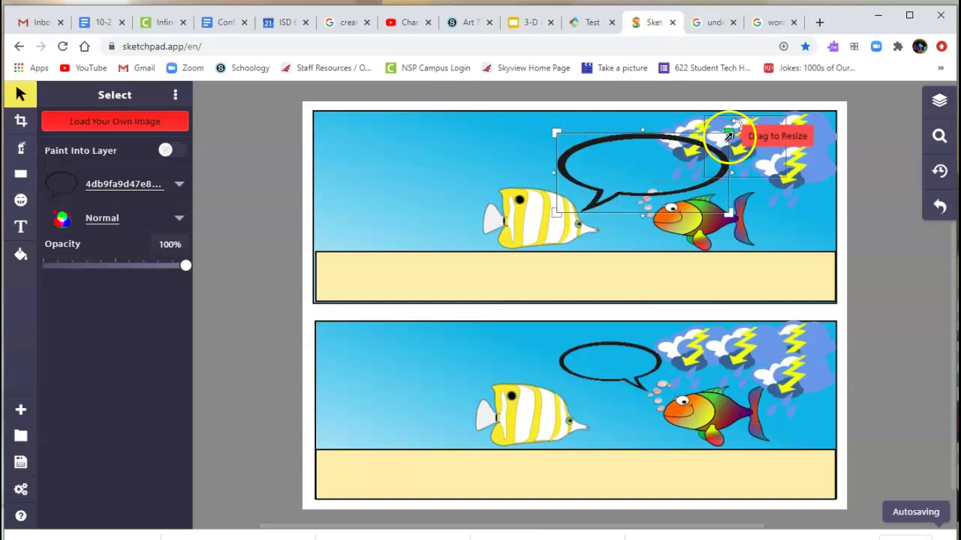
{"action": "left_click_drag", "start_coordinate": [728, 135], "coordinate": [658, 141]}
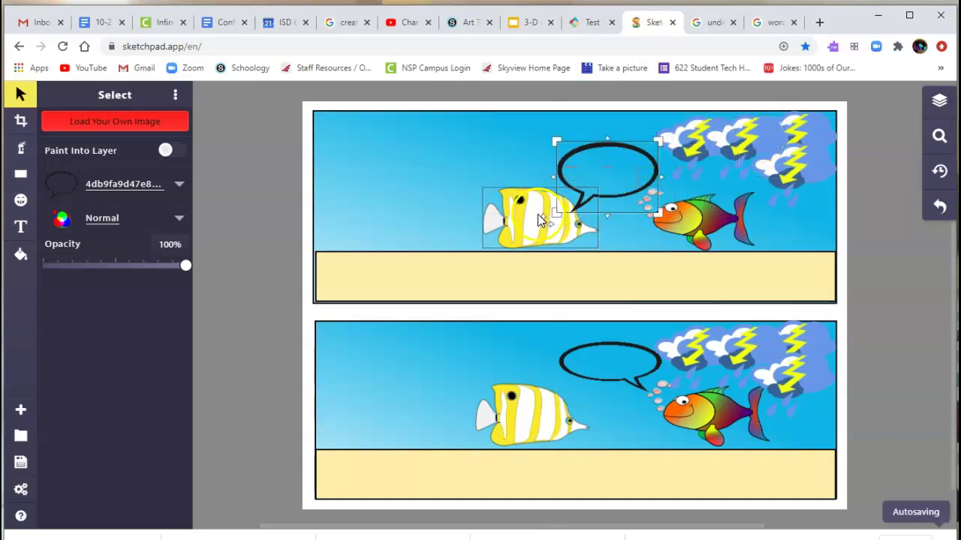
{"action": "left_click_drag", "start_coordinate": [537, 219], "coordinate": [489, 215]}
{"action": "left_click_drag", "start_coordinate": [598, 146], "coordinate": [573, 145]}
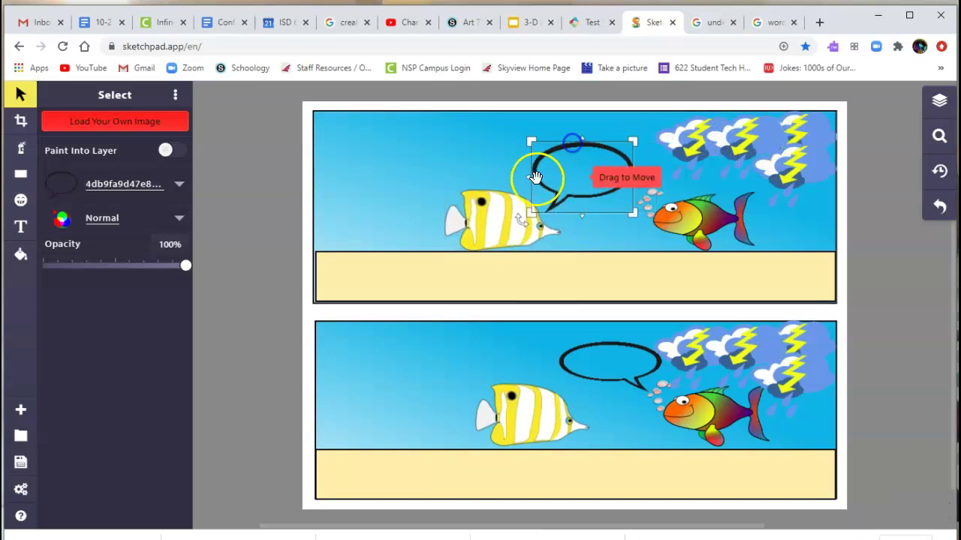
Add the text 'huh! i didn't know it could storm under water' sized to fit the top bubble.
{"action": "left_click", "coordinate": [21, 228]}
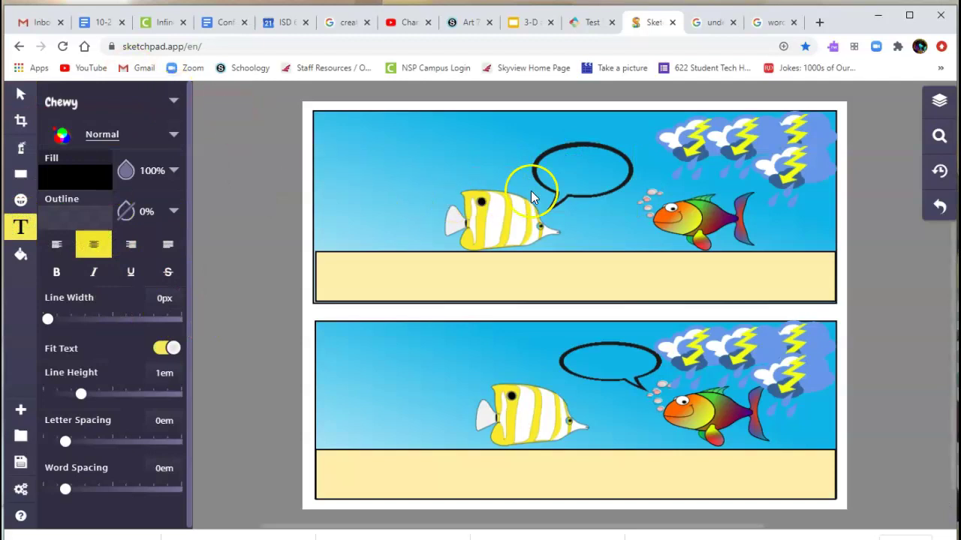
{"action": "left_click", "coordinate": [469, 175]}
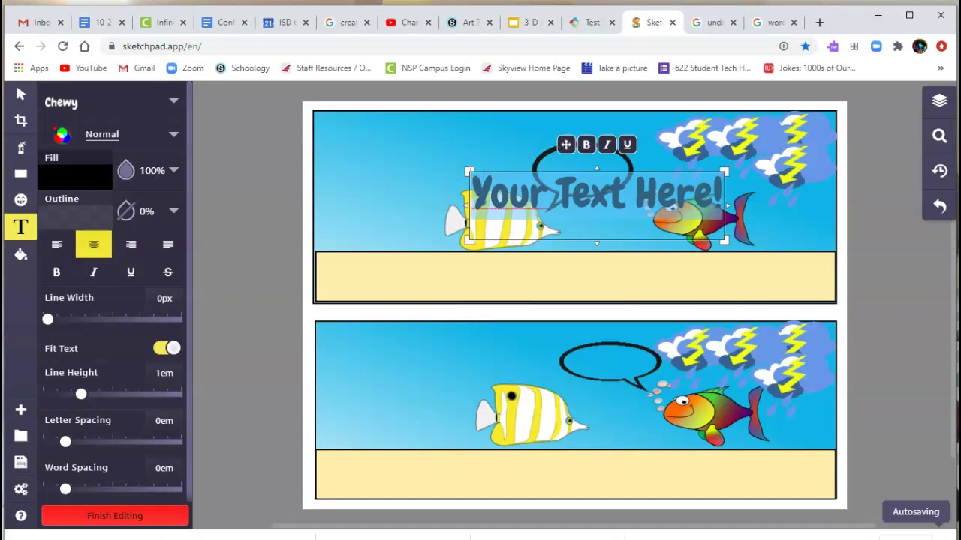
{"action": "type", "text": "huh!"}
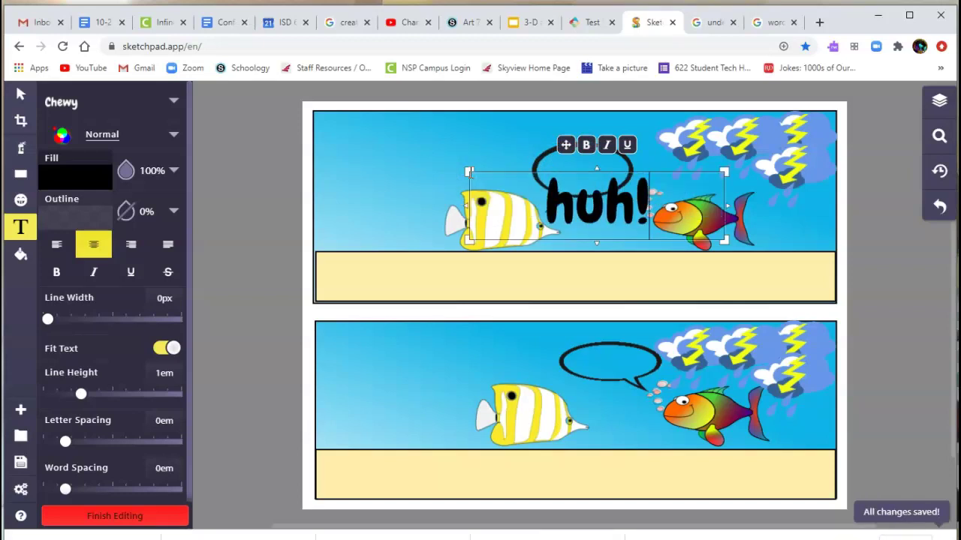
{"action": "type", "text": " i"}
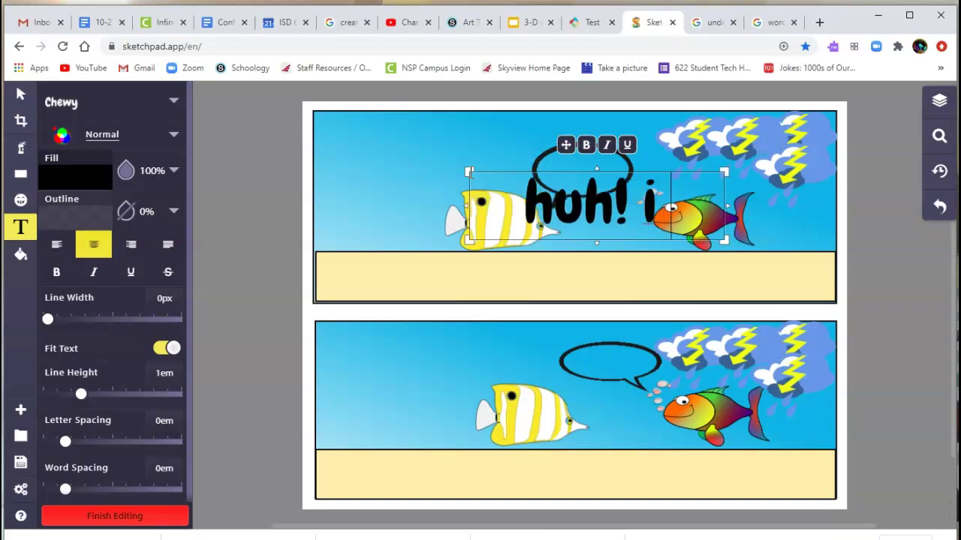
{"action": "type", "text": " didn't"}
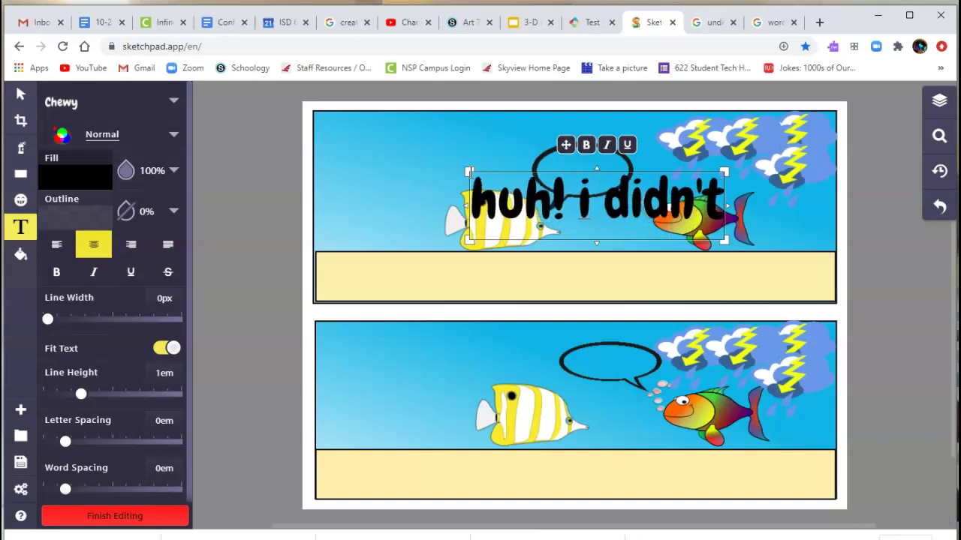
{"action": "type", "text": " know it cou"}
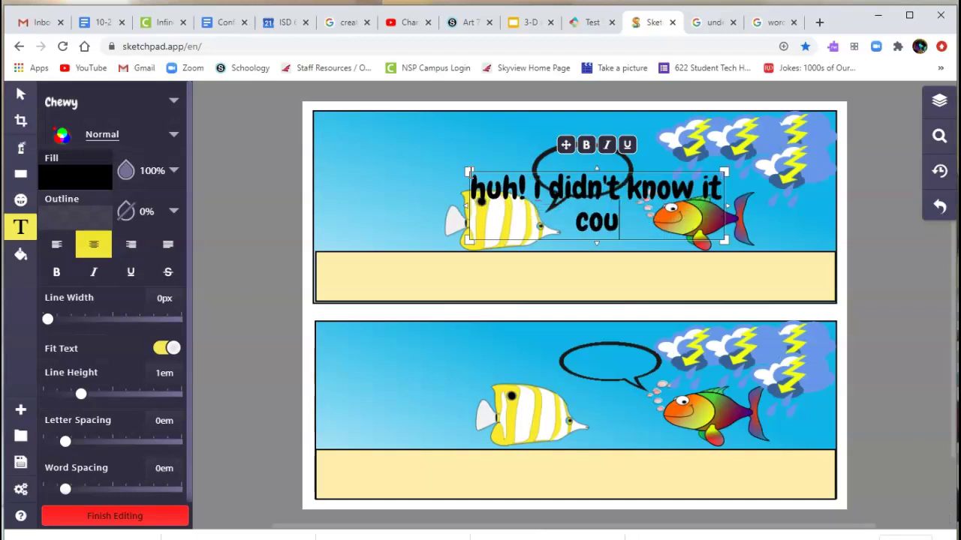
{"action": "type", "text": "ld storm"}
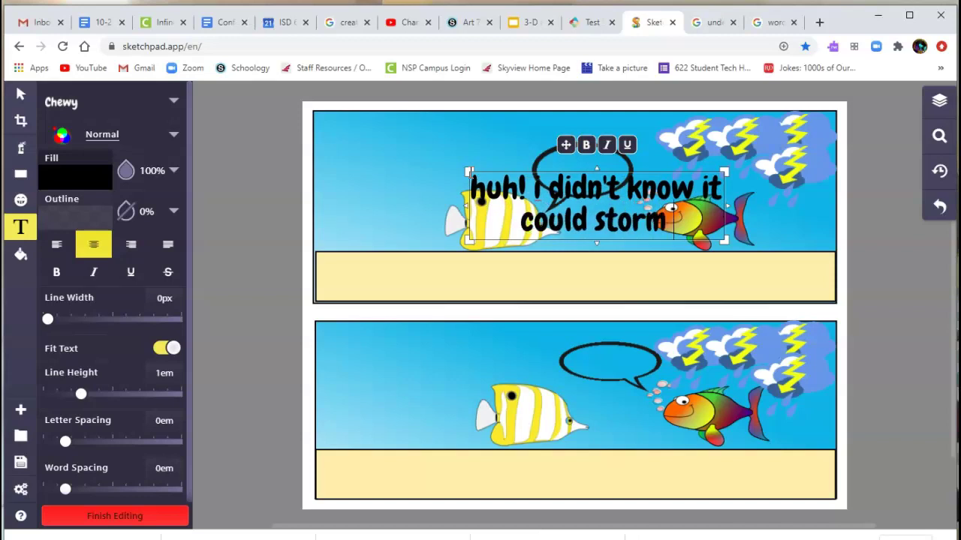
{"action": "type", "text": " under water"}
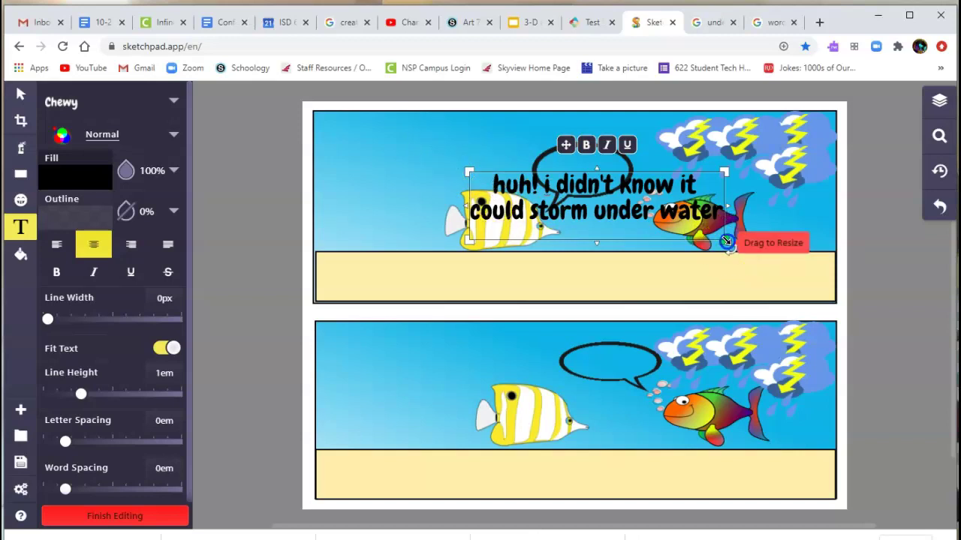
{"action": "left_click_drag", "start_coordinate": [725, 241], "coordinate": [535, 198]}
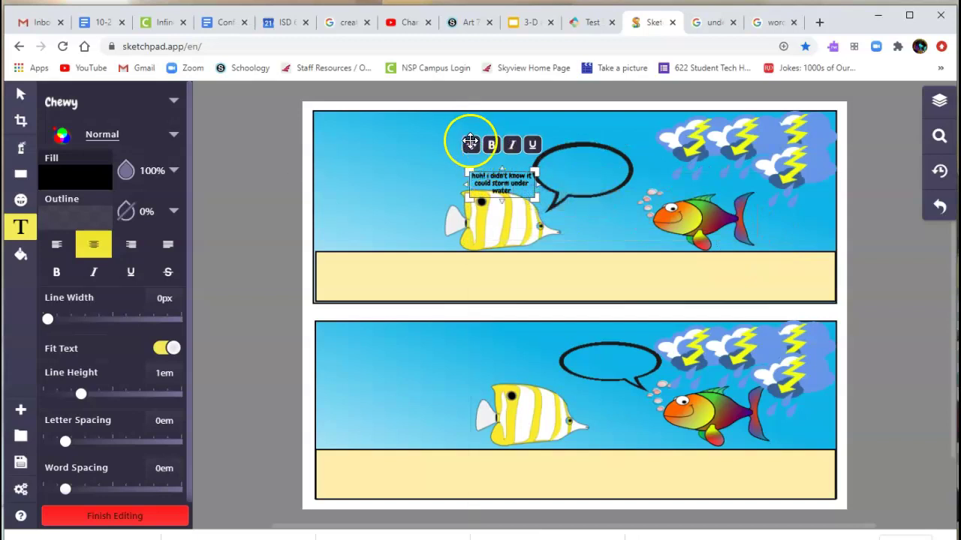
{"action": "left_click_drag", "start_coordinate": [471, 144], "coordinate": [547, 130]}
{"action": "left_click_drag", "start_coordinate": [614, 187], "coordinate": [625, 193]}
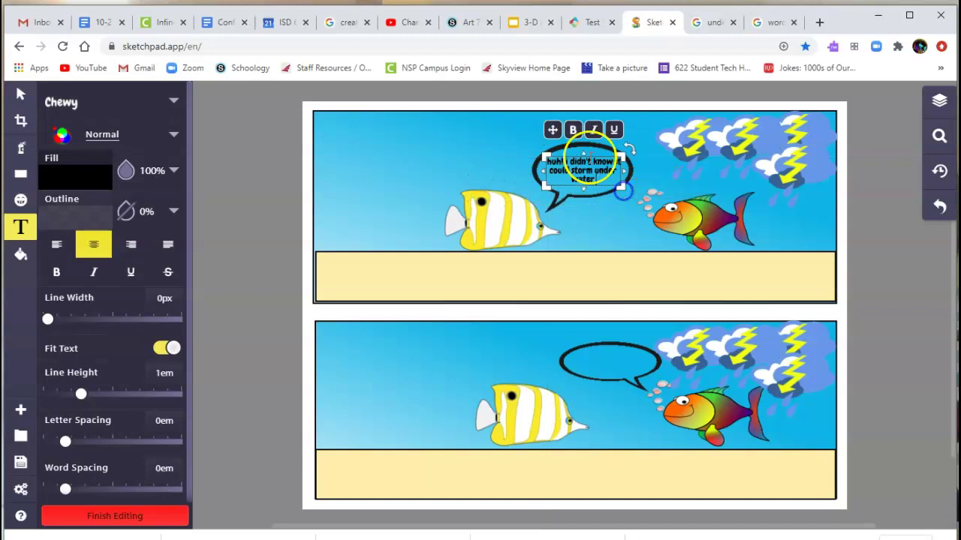
{"action": "left_click_drag", "start_coordinate": [553, 132], "coordinate": [553, 133]}
{"action": "left_click", "coordinate": [607, 217]}
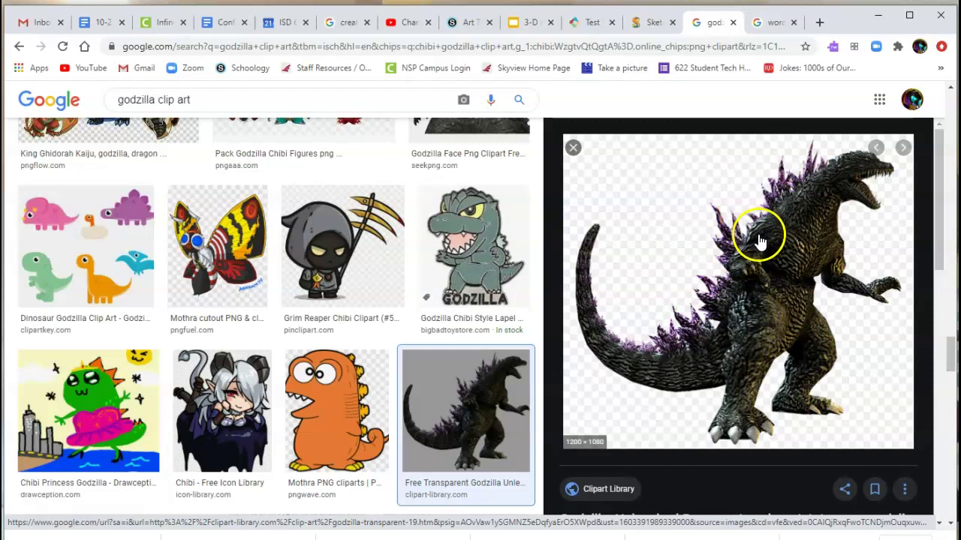
Copy the 1200 × 1080 transparent Godzilla image from Clipart Library.
{"action": "right_click", "coordinate": [761, 299]}
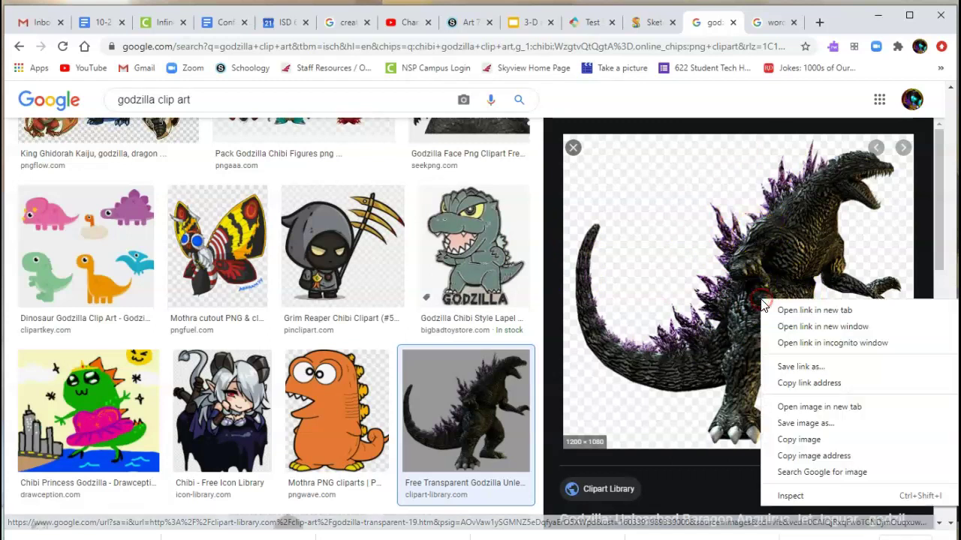
{"action": "left_click", "coordinate": [797, 439]}
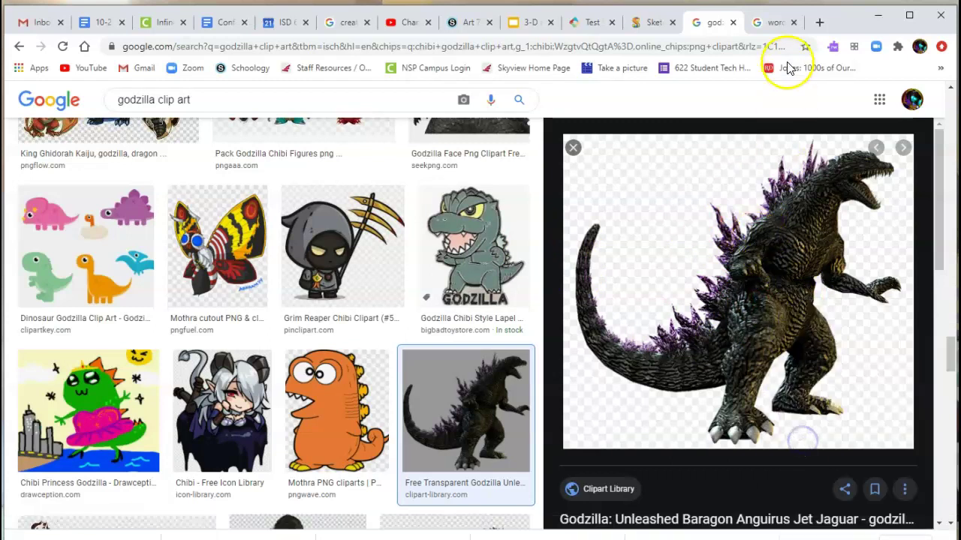
Paste Godzilla and shrink it onto the sand at the bottom panel's left edge.
{"action": "left_click", "coordinate": [655, 22]}
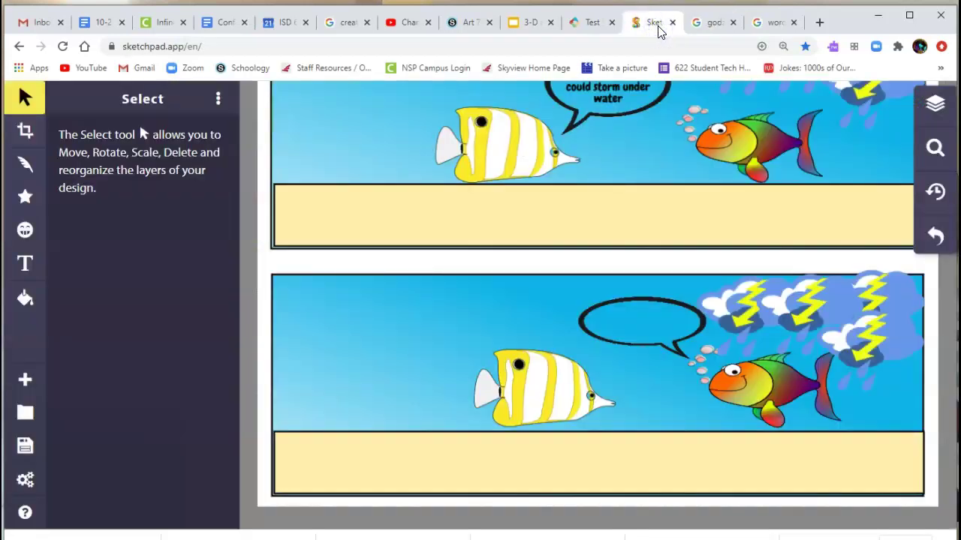
{"action": "key", "text": "ctrl+v"}
{"action": "left_click_drag", "start_coordinate": [655, 275], "coordinate": [480, 295]}
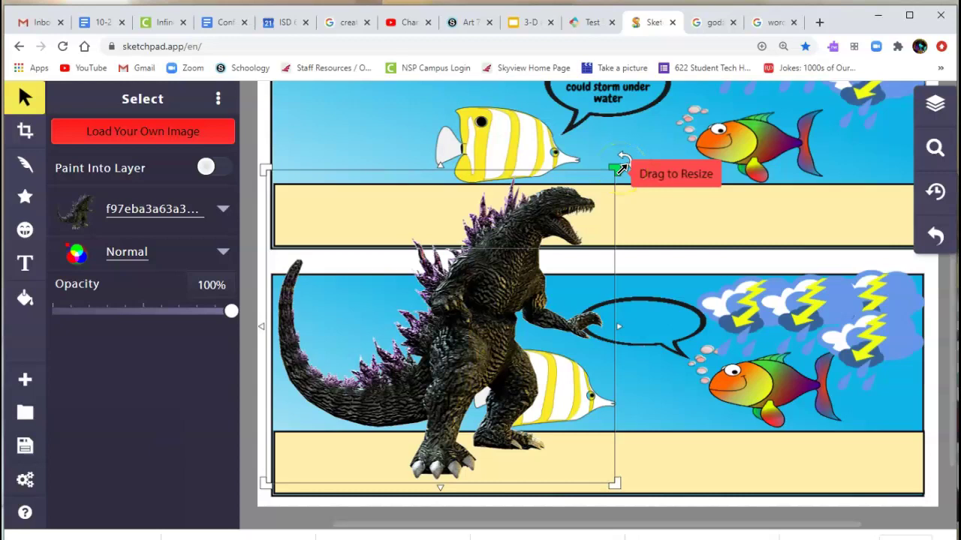
{"action": "left_click_drag", "start_coordinate": [602, 171], "coordinate": [480, 292]}
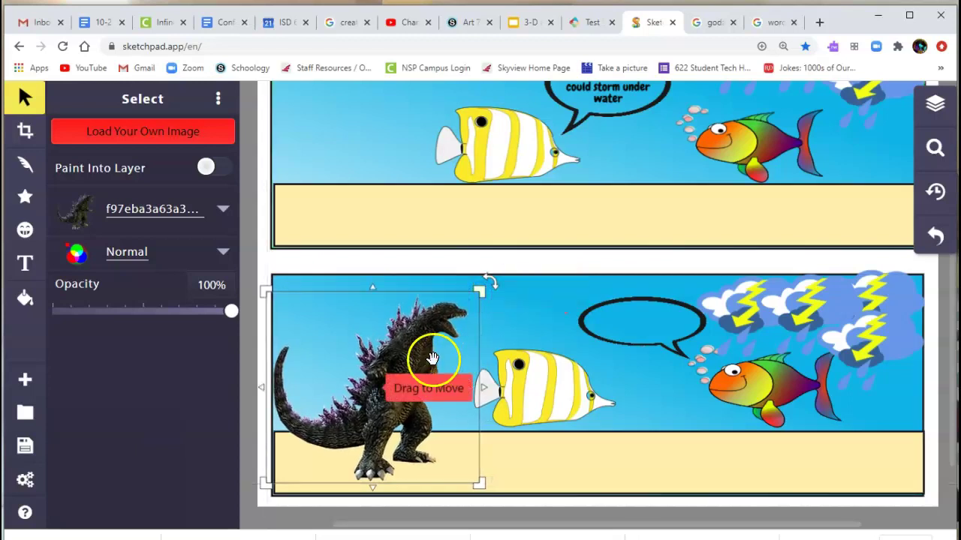
{"action": "left_click_drag", "start_coordinate": [422, 355], "coordinate": [422, 342]}
{"action": "left_click", "coordinate": [468, 429]}
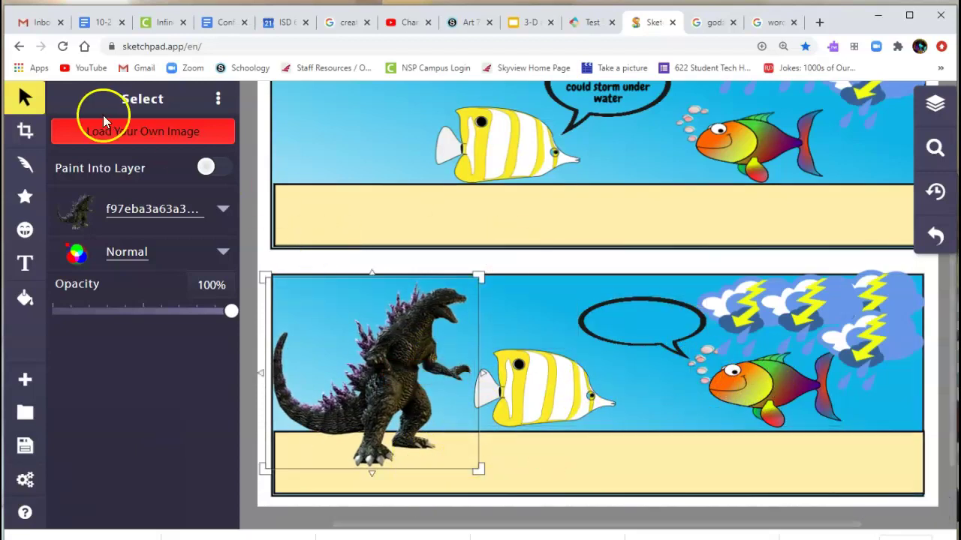
Add 'There's a lot you don't know' plus the fish's name, fitted into the bottom bubble.
{"action": "left_click", "coordinate": [27, 272]}
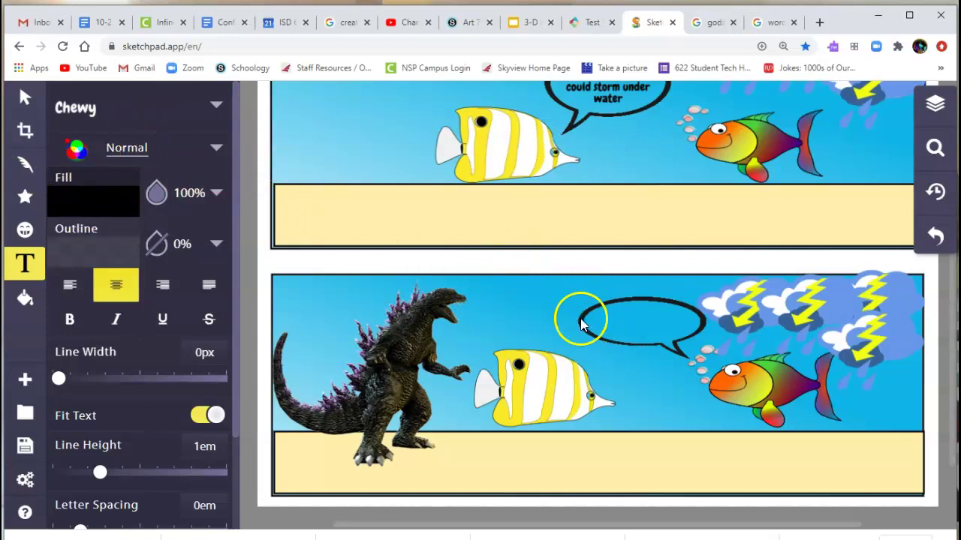
{"action": "left_click", "coordinate": [556, 319]}
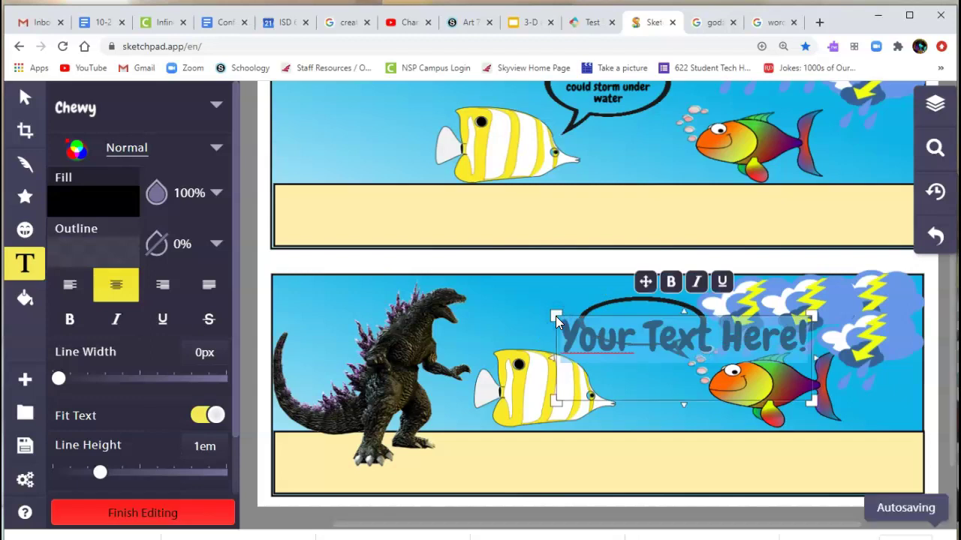
{"action": "type", "text": "Ther"}
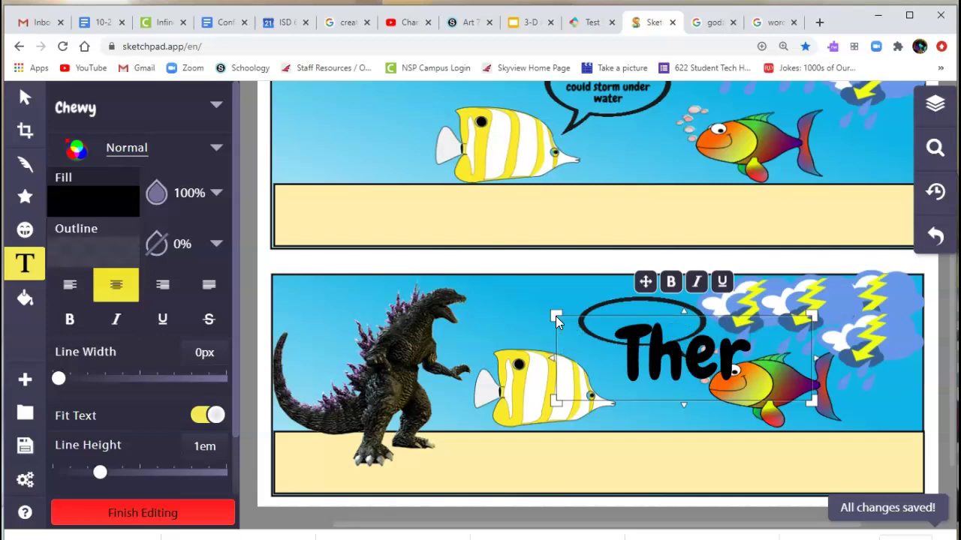
{"action": "type", "text": "e's a lot y"}
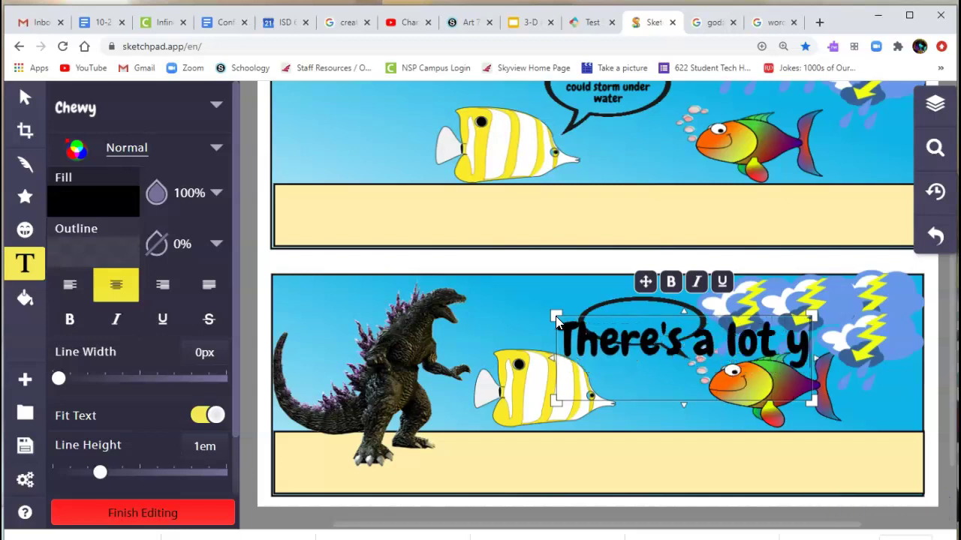
{"action": "type", "text": "ou don't know"}
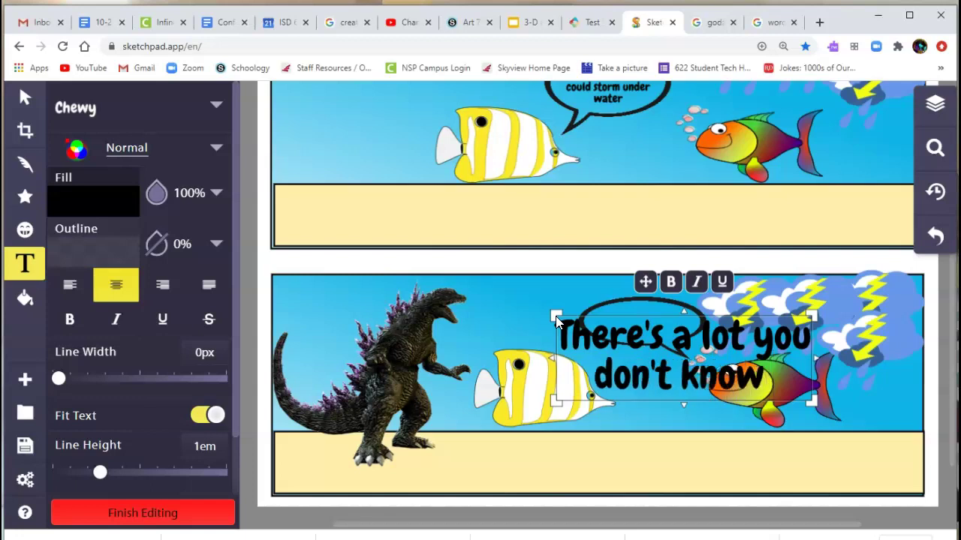
{"action": "type", "text": " Randy"}
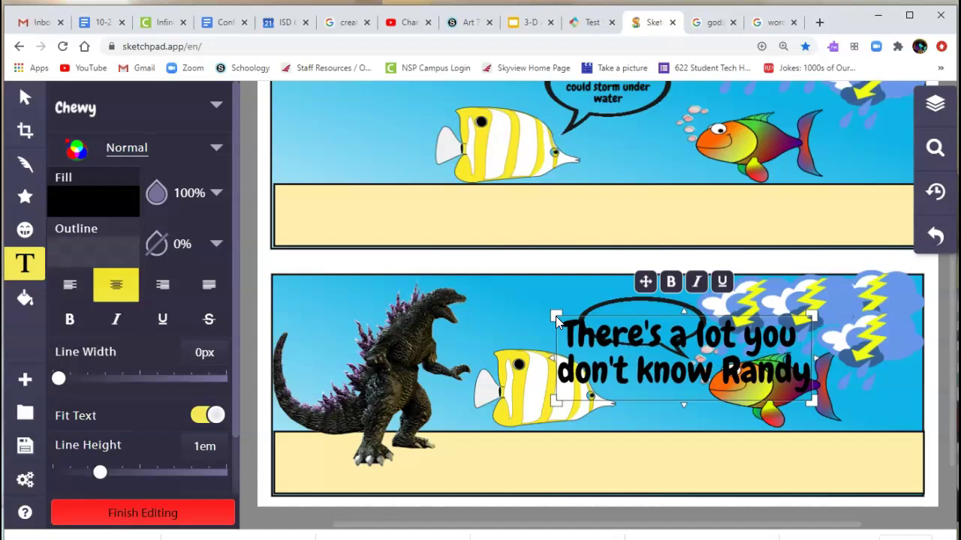
{"action": "type", "text": " ..."}
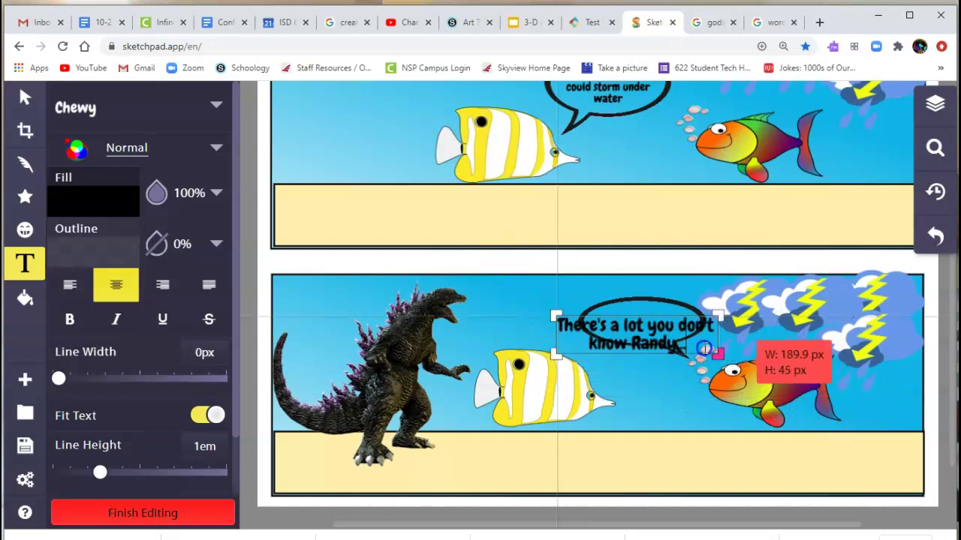
{"action": "left_click_drag", "start_coordinate": [704, 348], "coordinate": [678, 339]}
{"action": "left_click_drag", "start_coordinate": [583, 289], "coordinate": [625, 280]}
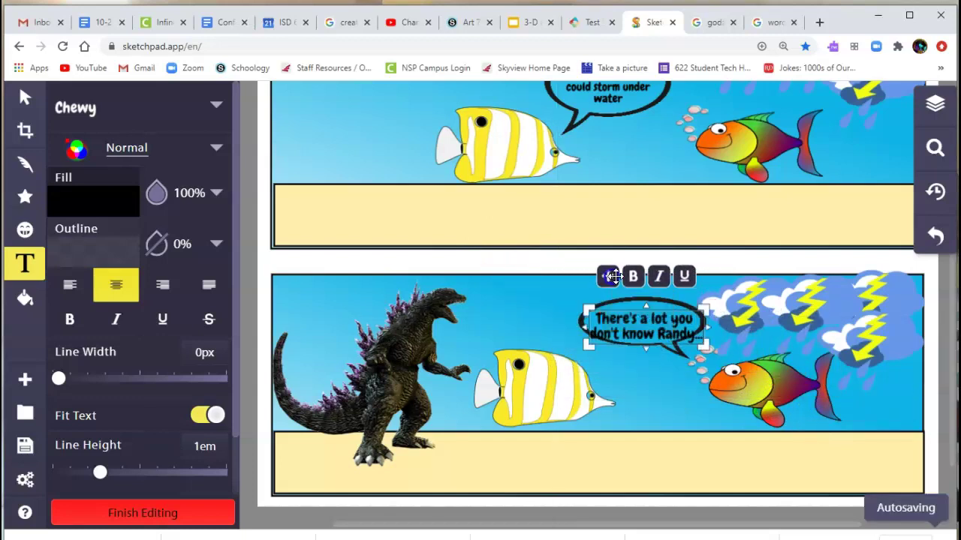
{"action": "left_click", "coordinate": [627, 303]}
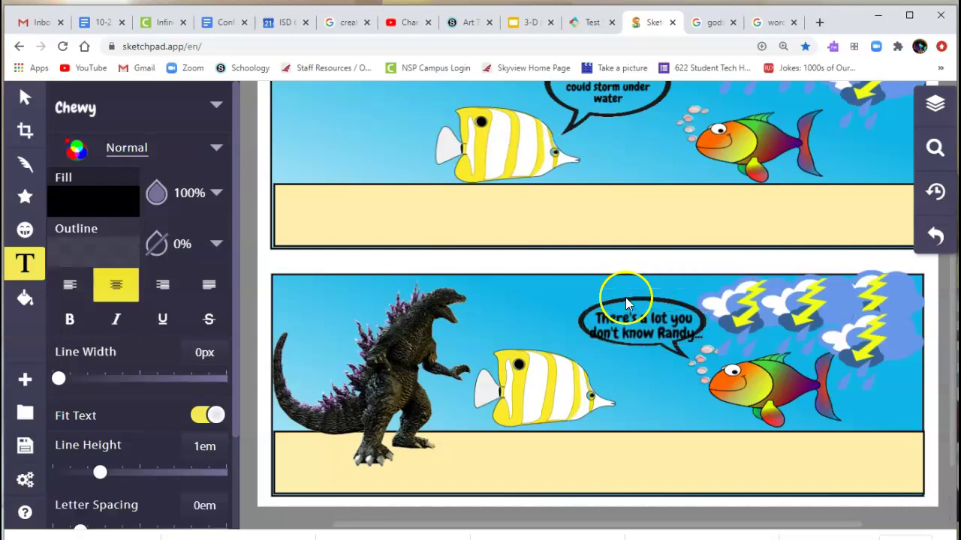
{"action": "left_click", "coordinate": [629, 304]}
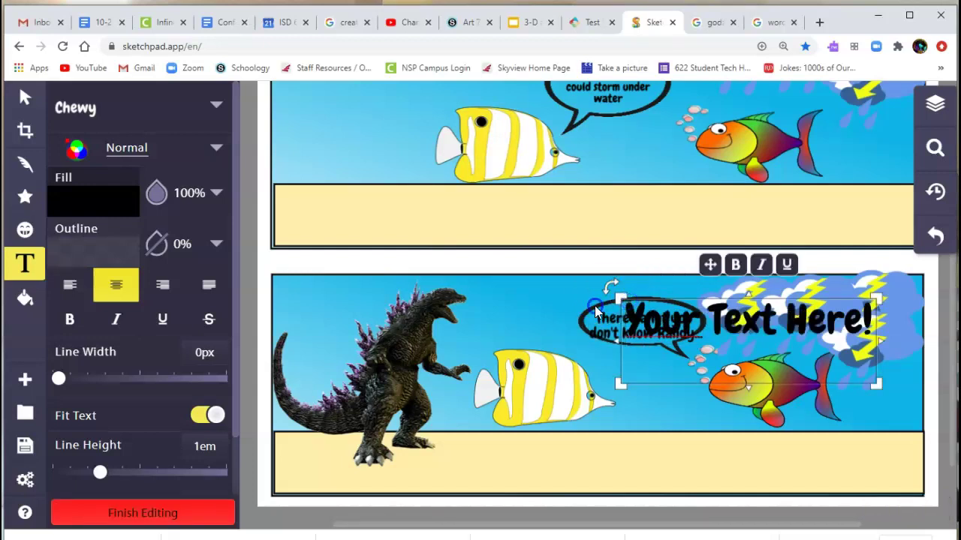
{"action": "left_click", "coordinate": [596, 312]}
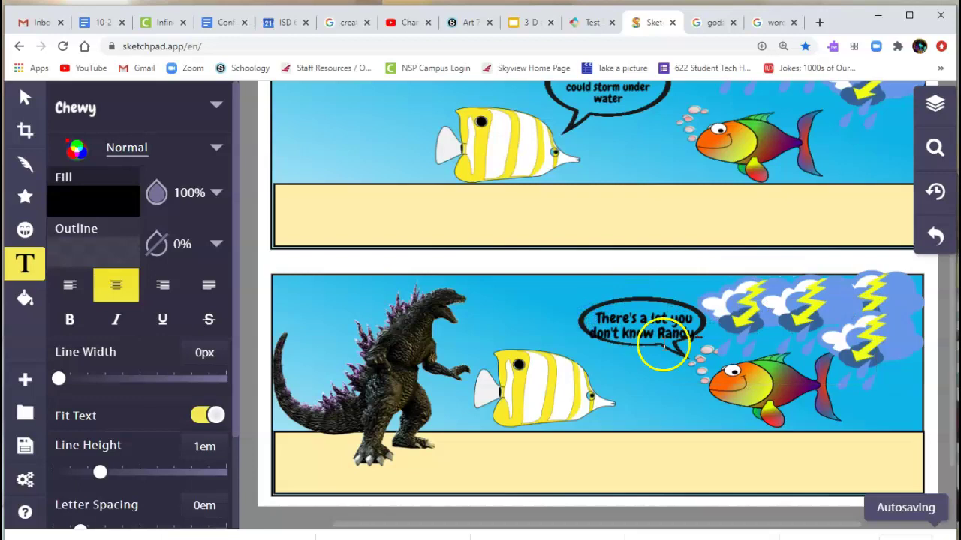
{"action": "left_click", "coordinate": [663, 347]}
{"action": "left_click", "coordinate": [25, 97]}
{"action": "left_click_drag", "start_coordinate": [642, 327], "coordinate": [555, 331]}
{"action": "left_click", "coordinate": [568, 290]}
{"action": "left_click_drag", "start_coordinate": [568, 290], "coordinate": [550, 280]}
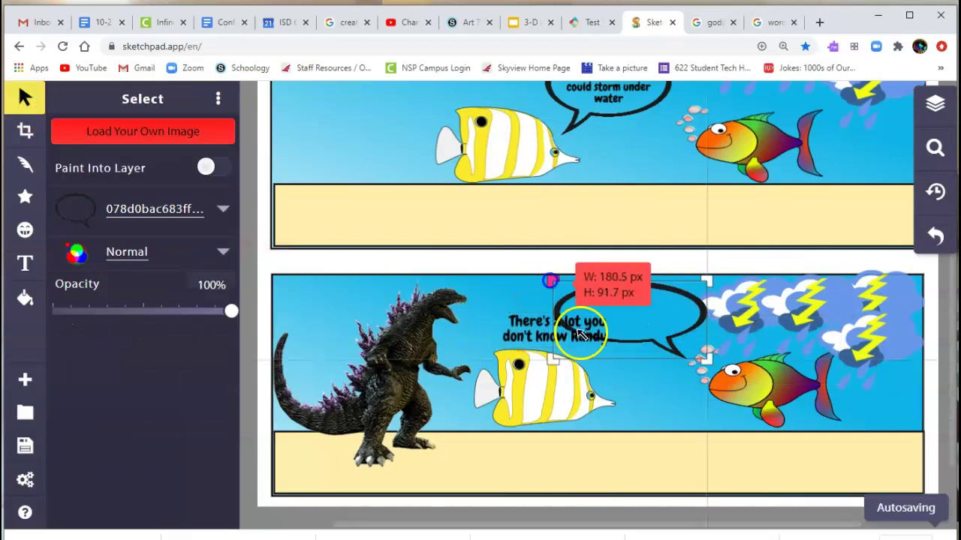
{"action": "left_click", "coordinate": [580, 334]}
{"action": "left_click_drag", "start_coordinate": [580, 334], "coordinate": [589, 302]}
{"action": "left_click", "coordinate": [710, 494]}
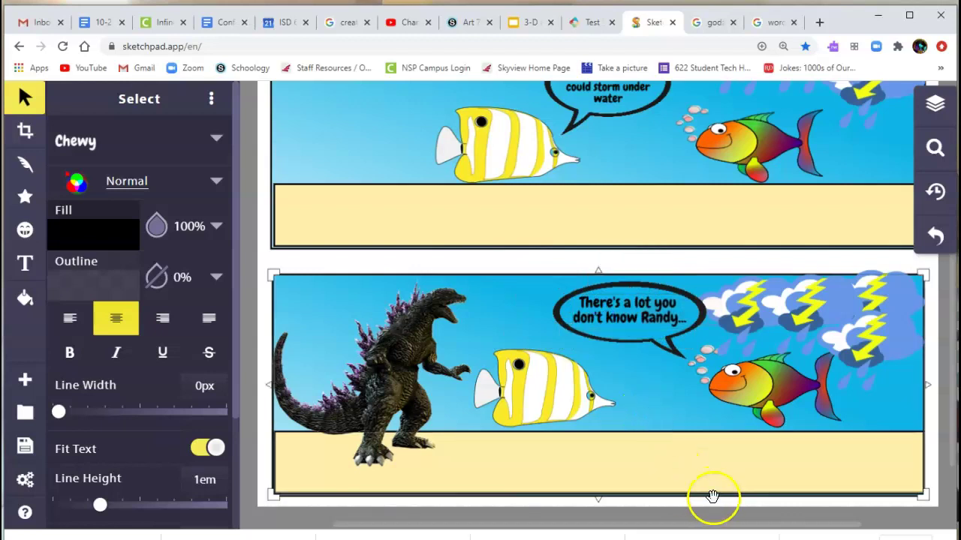
{"action": "scroll", "coordinate": [754, 424], "scroll_direction": "up", "scroll_amount": 1}
{"action": "scroll", "coordinate": [751, 416], "scroll_direction": "up", "scroll_amount": 1}
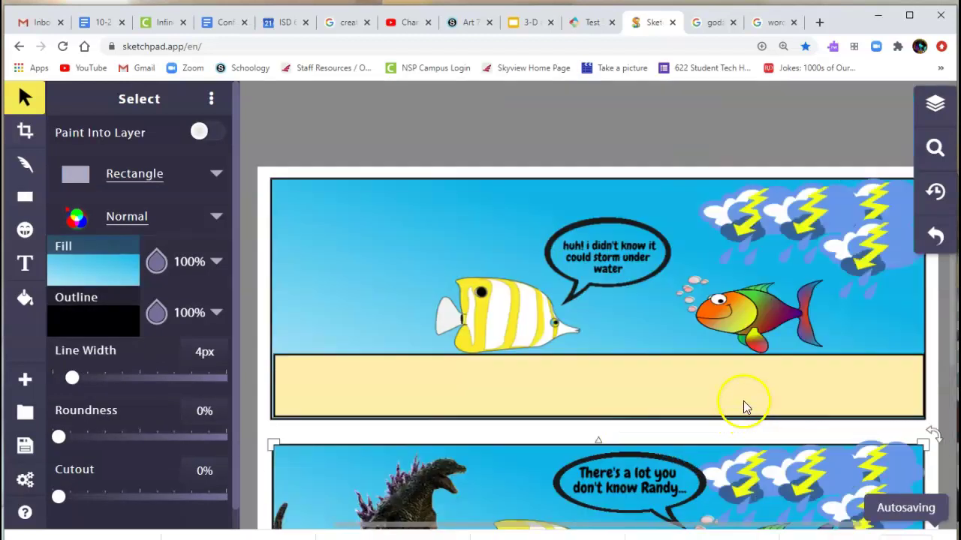
{"action": "scroll", "coordinate": [756, 355], "scroll_direction": "down", "scroll_amount": 1}
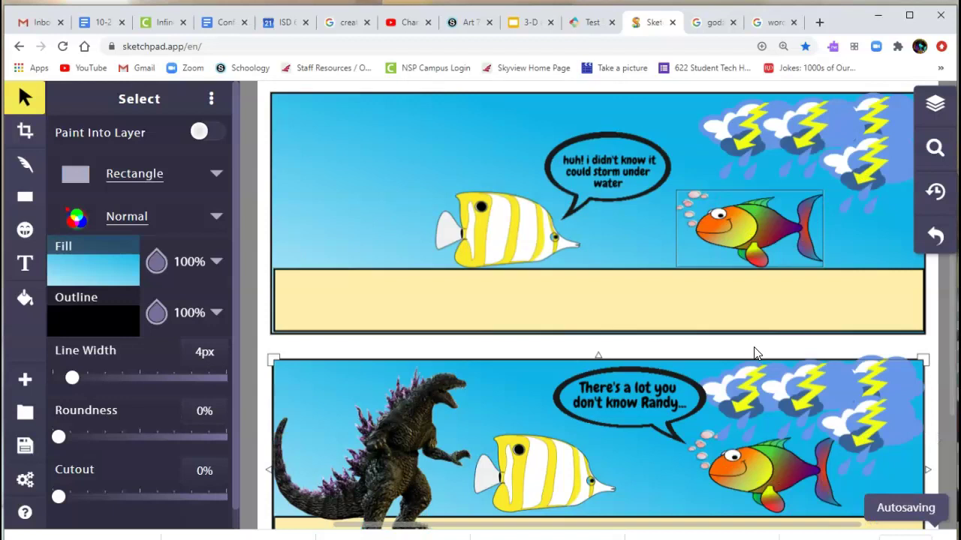
{"action": "scroll", "coordinate": [756, 348], "scroll_direction": "down", "scroll_amount": 1}
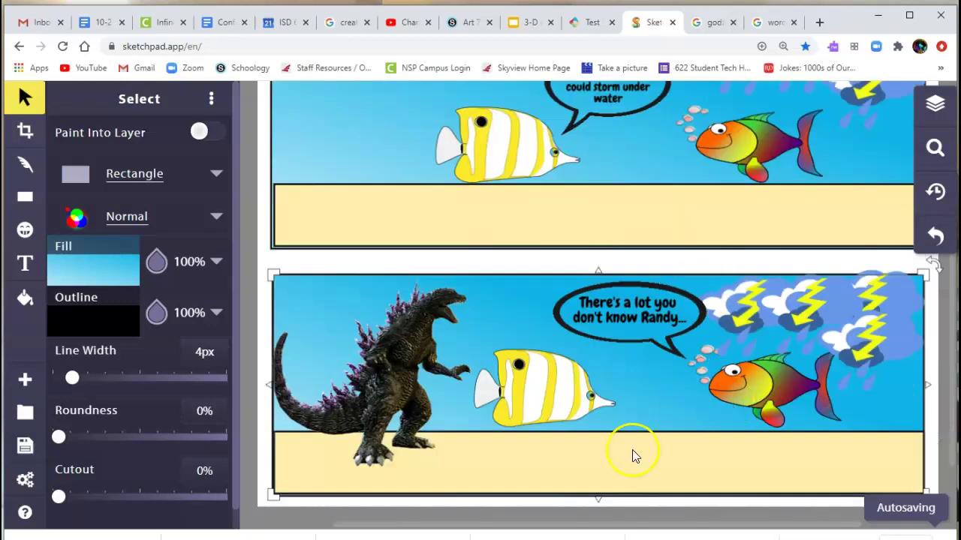
{"action": "left_click", "coordinate": [24, 234]}
{"action": "key", "text": "v"}
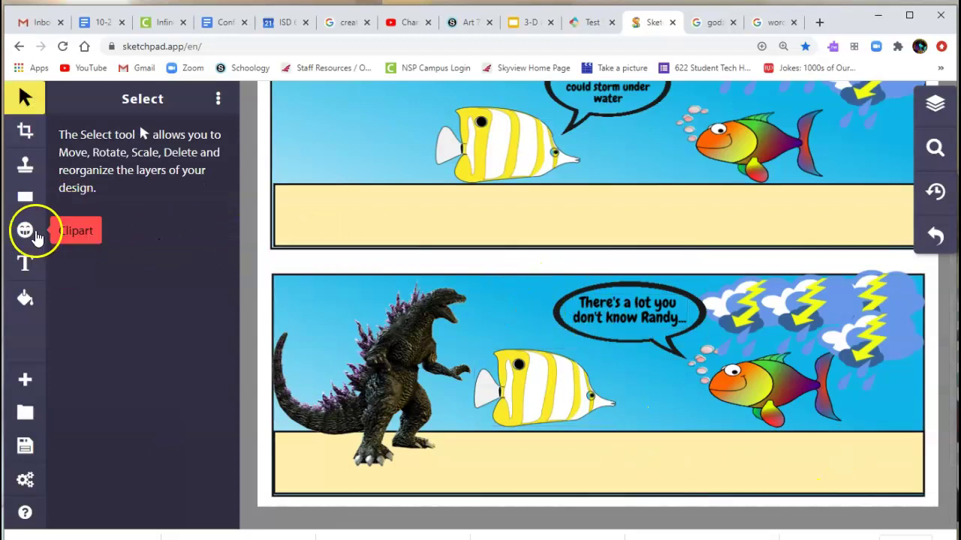
Pick the Red Crab clipart and shrink it to a small size.
{"action": "left_click", "coordinate": [25, 233]}
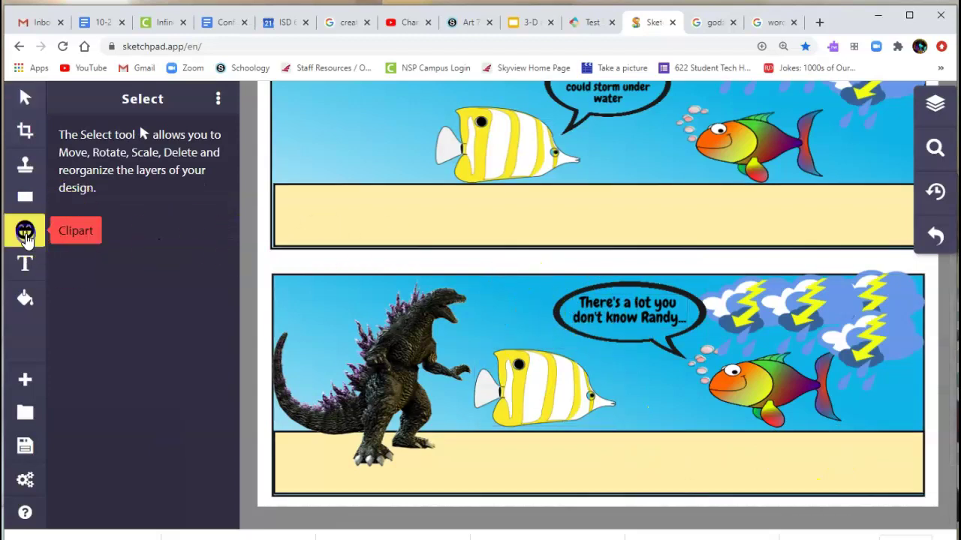
{"action": "left_click", "coordinate": [25, 98]}
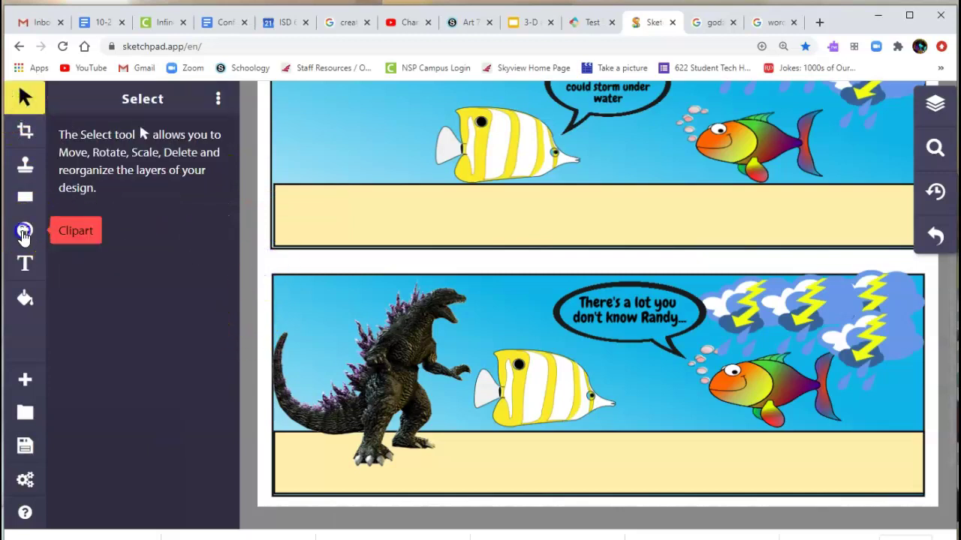
{"action": "left_click", "coordinate": [25, 230]}
{"action": "left_click", "coordinate": [222, 177]}
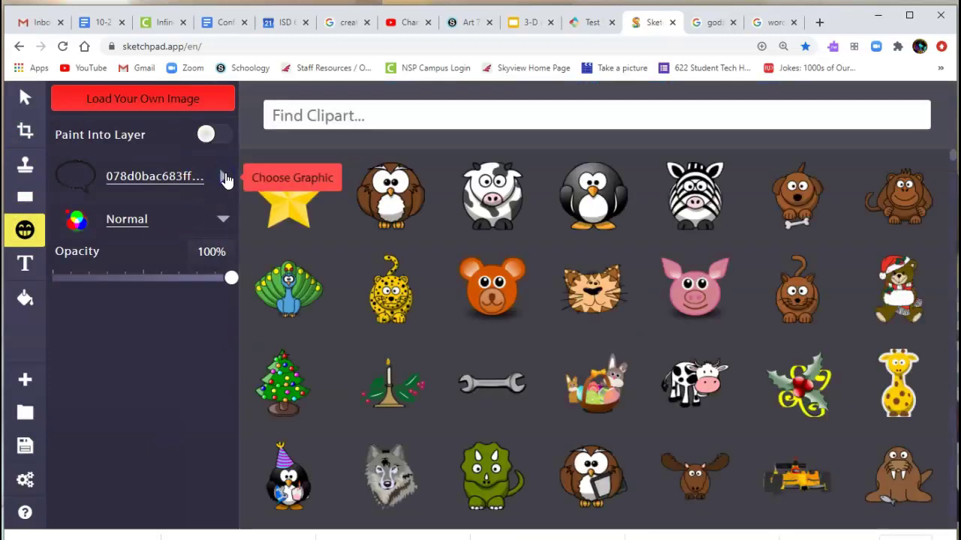
{"action": "scroll", "coordinate": [534, 337], "scroll_direction": "down", "scroll_amount": 3}
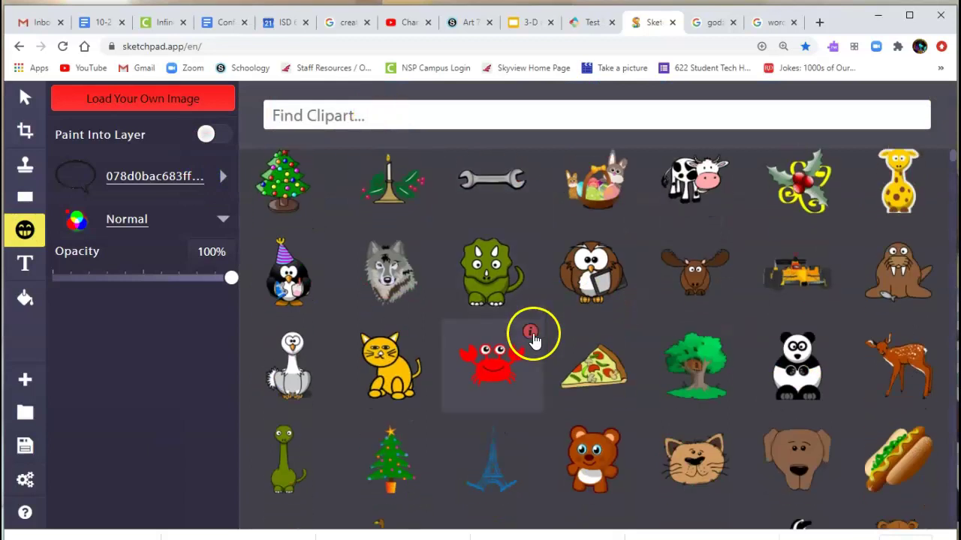
{"action": "left_click", "coordinate": [528, 334]}
{"action": "left_click_drag", "start_coordinate": [265, 85], "coordinate": [854, 221]}
Place more red crabs on the sand so each panel has two.
{"action": "left_click_drag", "start_coordinate": [874, 495], "coordinate": [695, 219]}
{"action": "mouse_move", "coordinate": [868, 459]}
{"action": "left_mouse_down"}
{"action": "mouse_move", "coordinate": [750, 455]}
{"action": "mouse_move", "coordinate": [732, 471]}
{"action": "mouse_move", "coordinate": [865, 473]}
{"action": "left_mouse_up"}
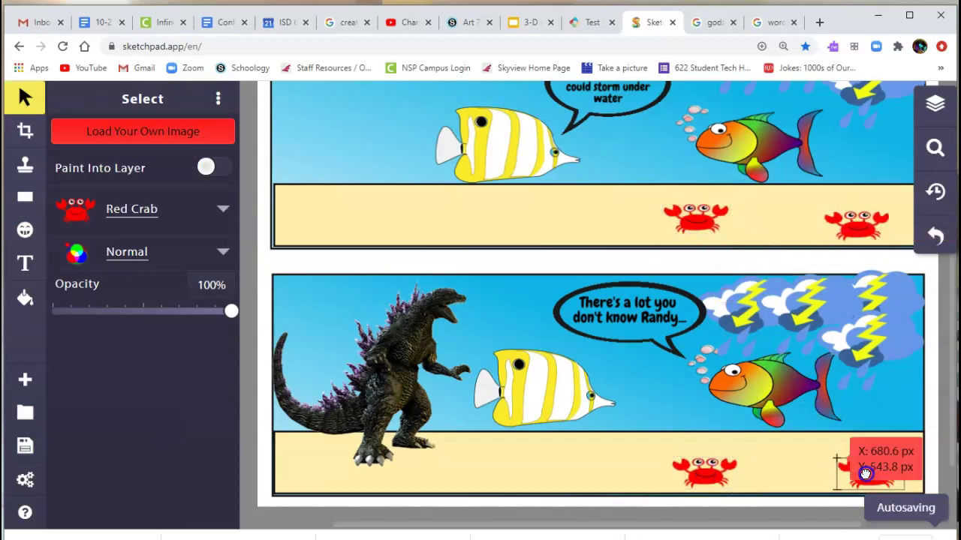
{"action": "left_click", "coordinate": [310, 256]}
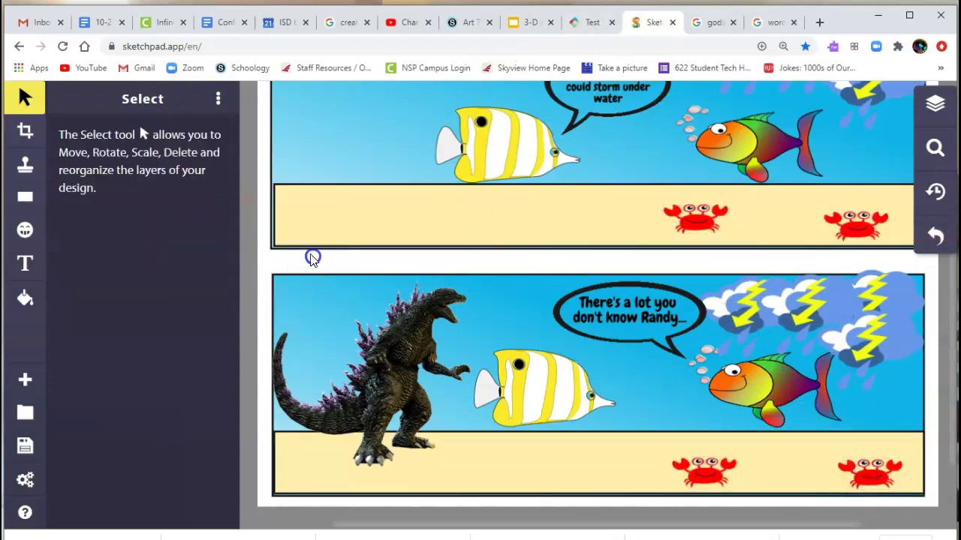
Place the piranha clipart from the fish results and shrink it beside Godzilla's head.
{"action": "left_click", "coordinate": [25, 230]}
{"action": "left_click", "coordinate": [222, 179]}
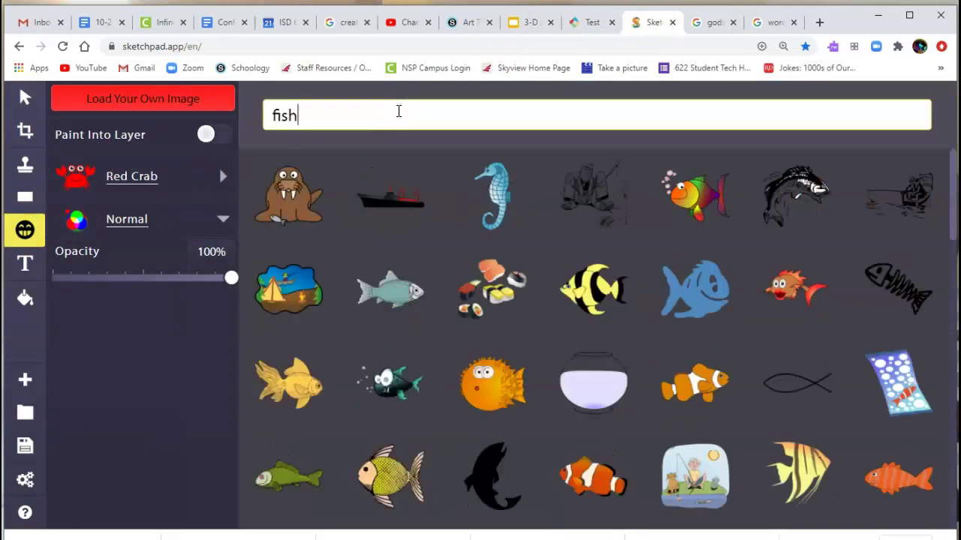
{"action": "left_click", "coordinate": [396, 389]}
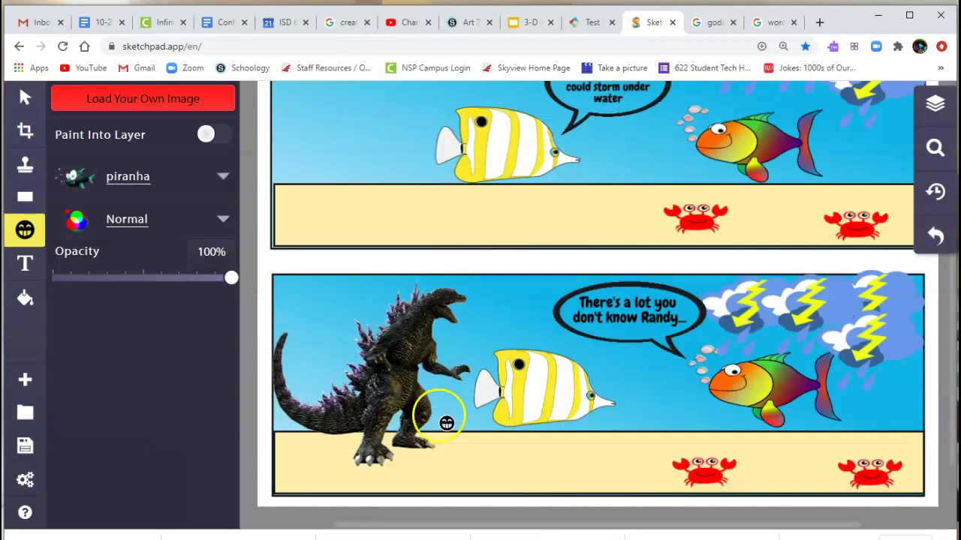
{"action": "left_click_drag", "start_coordinate": [387, 200], "coordinate": [329, 303]}
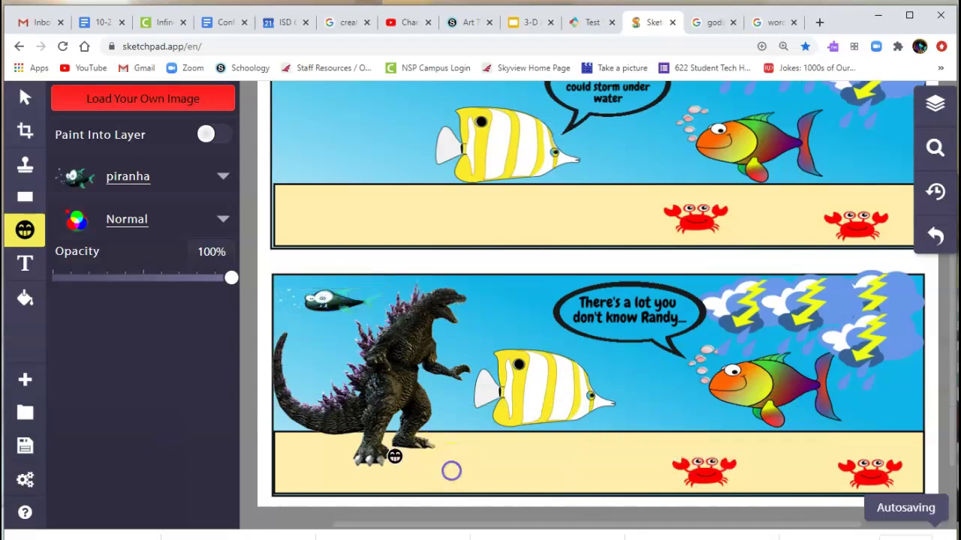
{"action": "left_click", "coordinate": [25, 98]}
Stamp the Seahorse clipart onto the comic.
{"action": "left_click", "coordinate": [24, 168]}
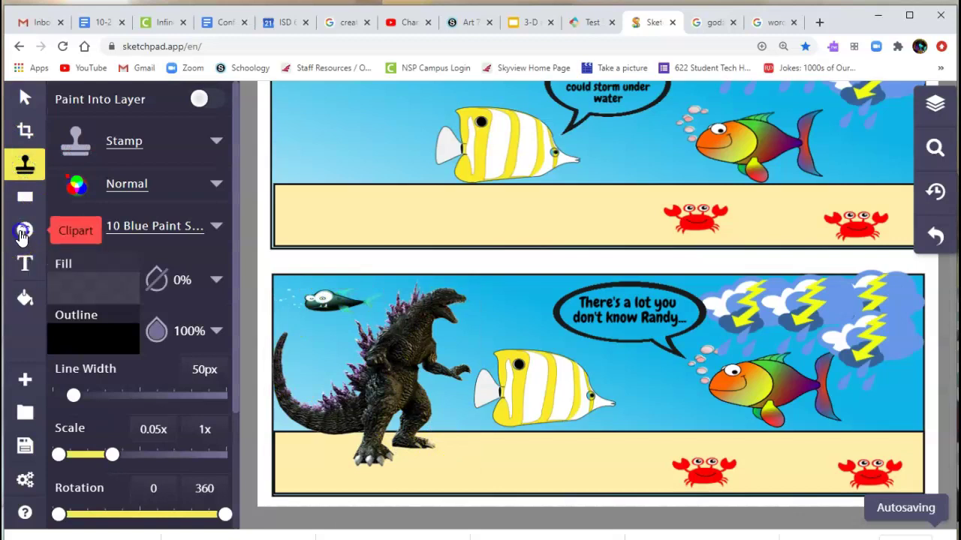
{"action": "left_click", "coordinate": [25, 229]}
{"action": "left_click", "coordinate": [219, 178]}
{"action": "scroll", "coordinate": [620, 372], "scroll_direction": "down", "scroll_amount": 10}
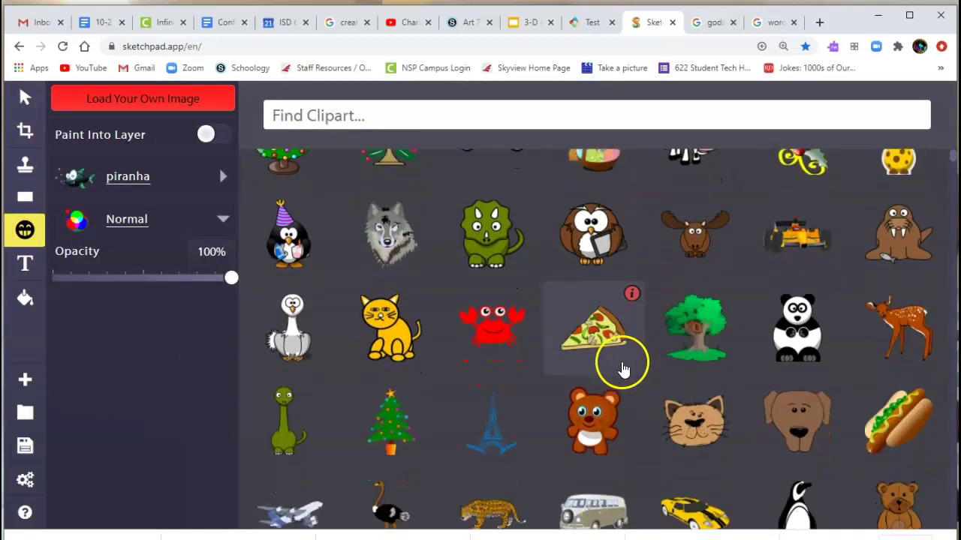
{"action": "scroll", "coordinate": [625, 369], "scroll_direction": "down", "scroll_amount": 10}
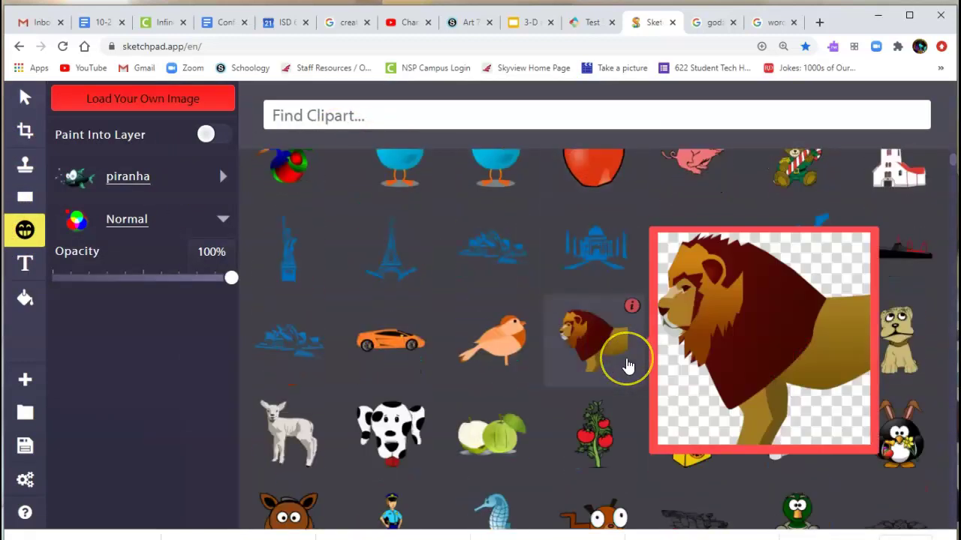
{"action": "left_click", "coordinate": [504, 199]}
{"action": "left_click", "coordinate": [515, 211]}
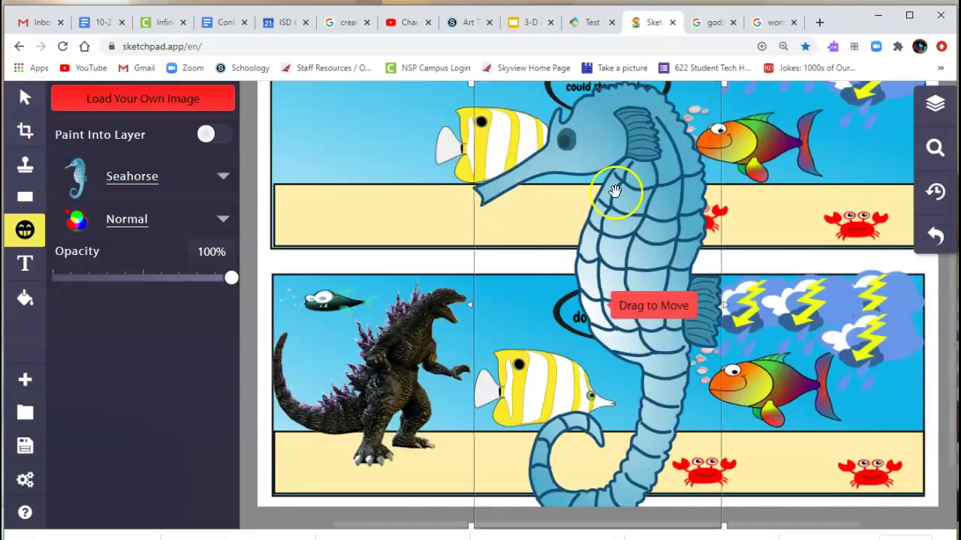
Shrink the seahorse and set seahorses just above the far-right crabs in both panels.
{"action": "left_click", "coordinate": [24, 97]}
{"action": "left_click", "coordinate": [633, 209]}
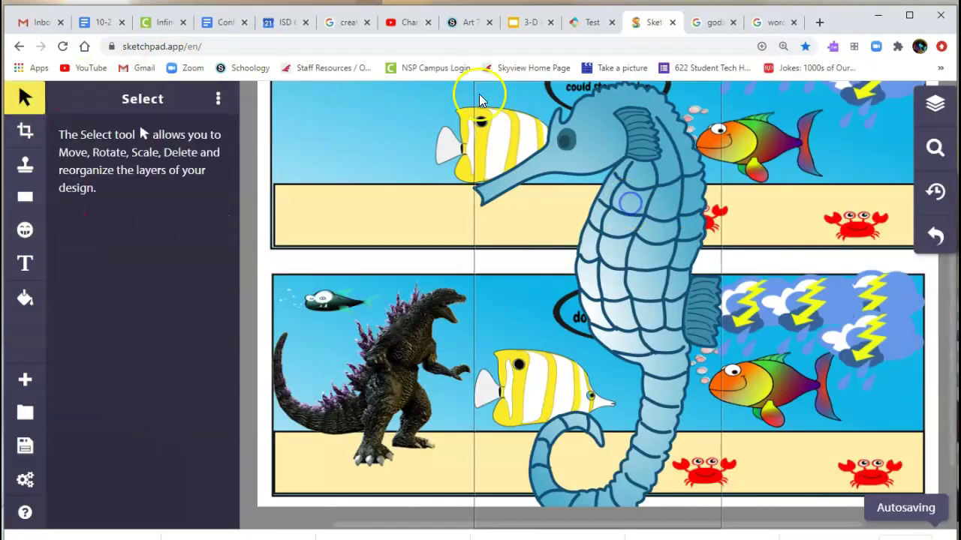
{"action": "scroll", "coordinate": [477, 96], "scroll_direction": "up", "scroll_amount": 1}
{"action": "left_click_drag", "start_coordinate": [477, 165], "coordinate": [677, 521]}
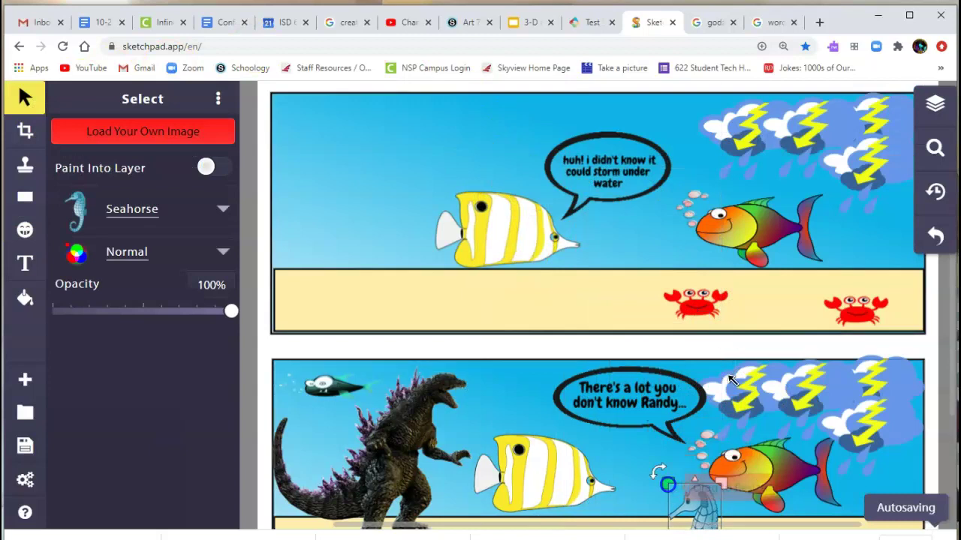
{"action": "scroll", "coordinate": [744, 361], "scroll_direction": "up", "scroll_amount": 1}
{"action": "scroll", "coordinate": [744, 361], "scroll_direction": "down", "scroll_amount": 3}
{"action": "left_click_drag", "start_coordinate": [672, 366], "coordinate": [878, 114]}
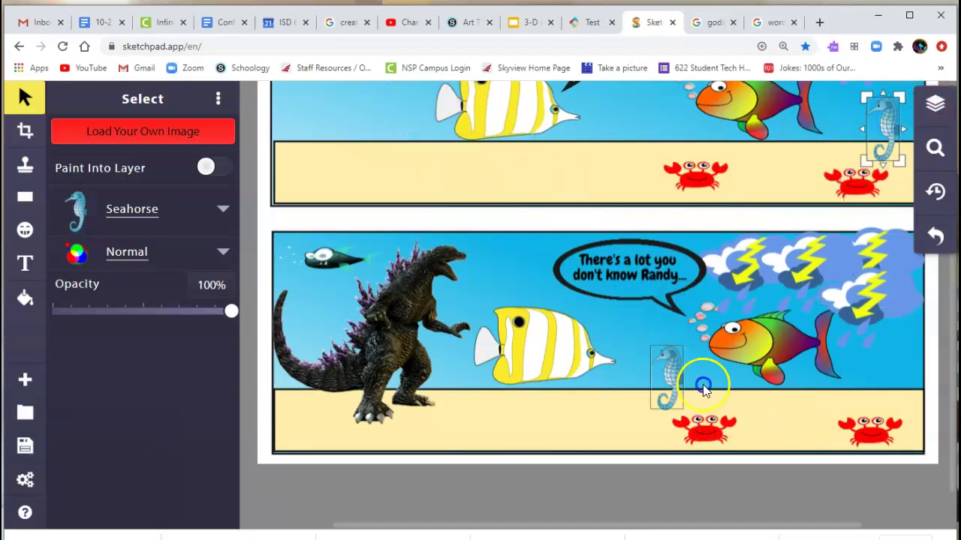
{"action": "left_click_drag", "start_coordinate": [674, 376], "coordinate": [888, 375]}
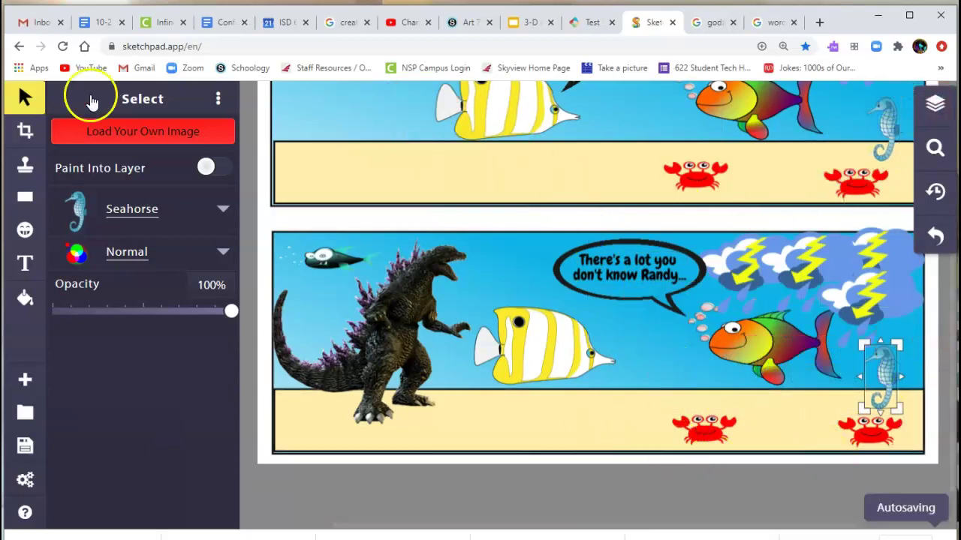
Deselect everything and zoom the page out with Ctrl+minus to show both panels.
{"action": "left_click", "coordinate": [25, 98]}
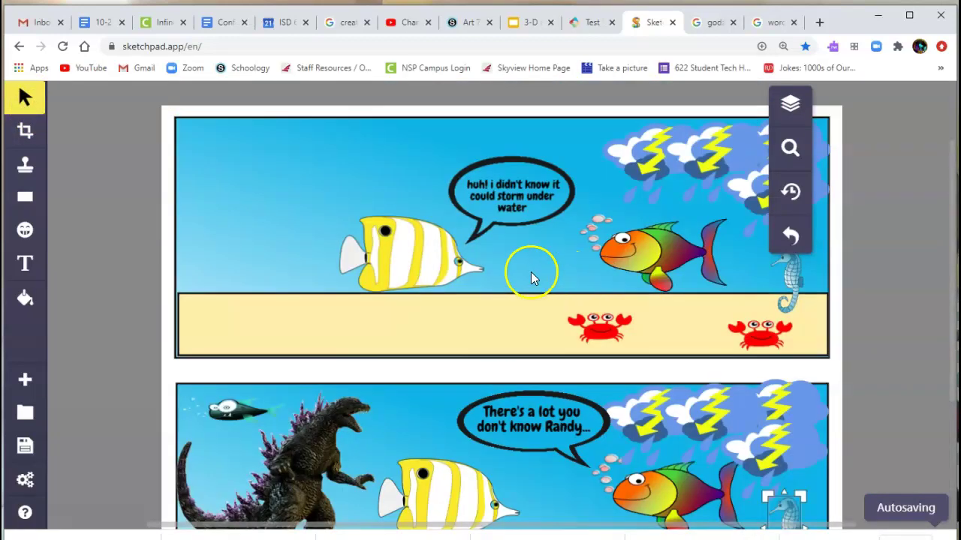
{"action": "left_click", "coordinate": [550, 274]}
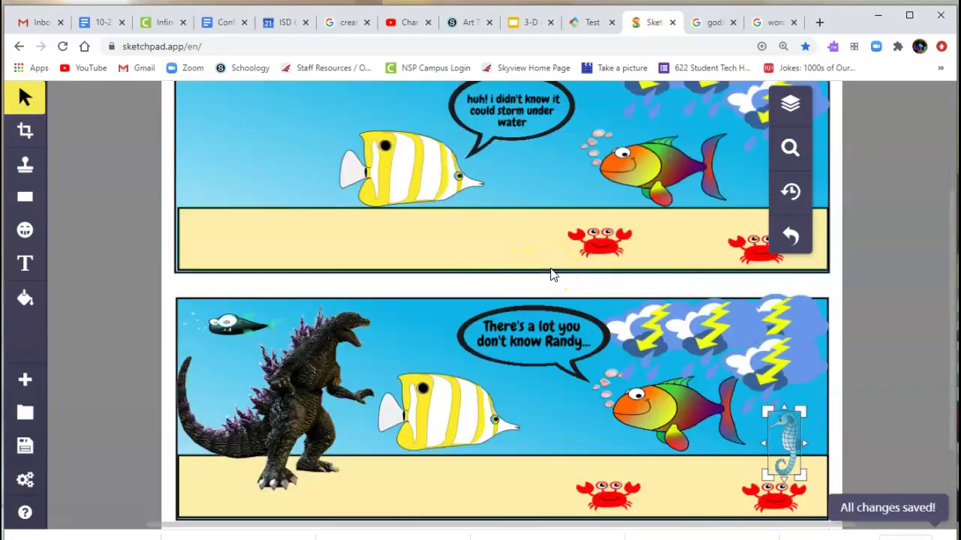
{"action": "key", "text": "ctrl+minus"}
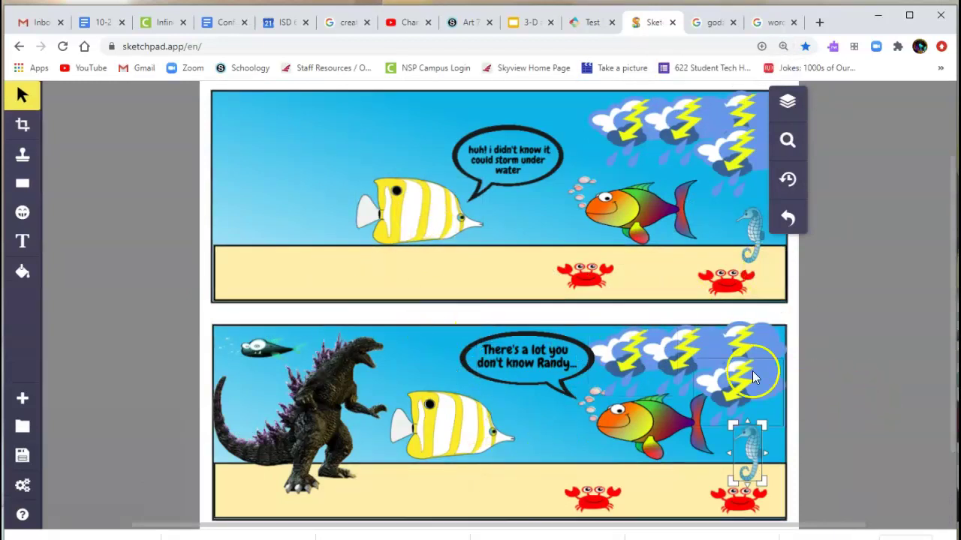
{"action": "left_click", "coordinate": [21, 94]}
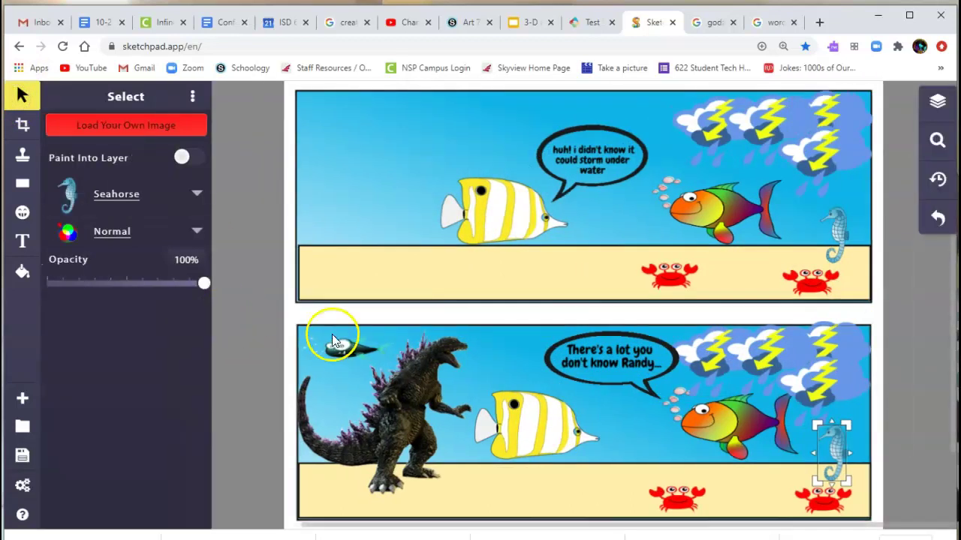
{"action": "left_click", "coordinate": [324, 319]}
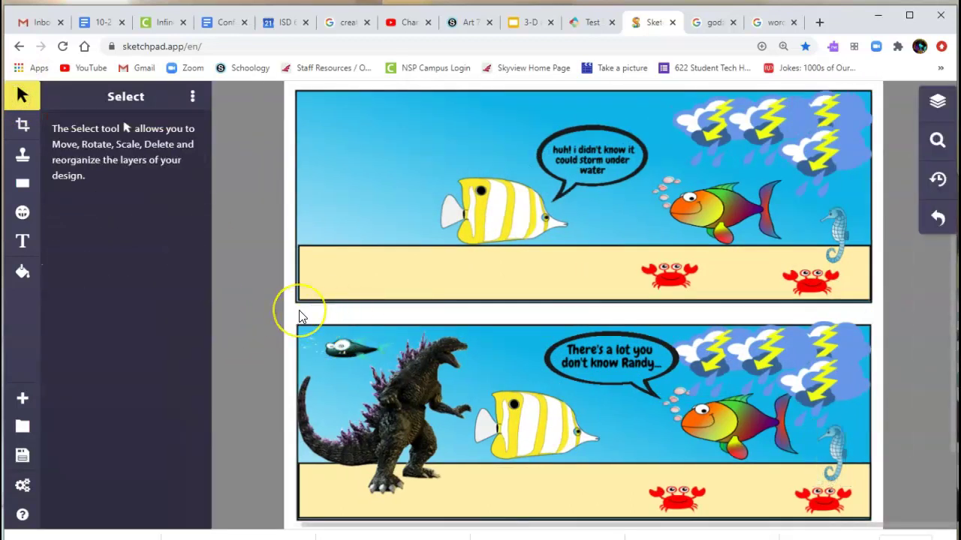